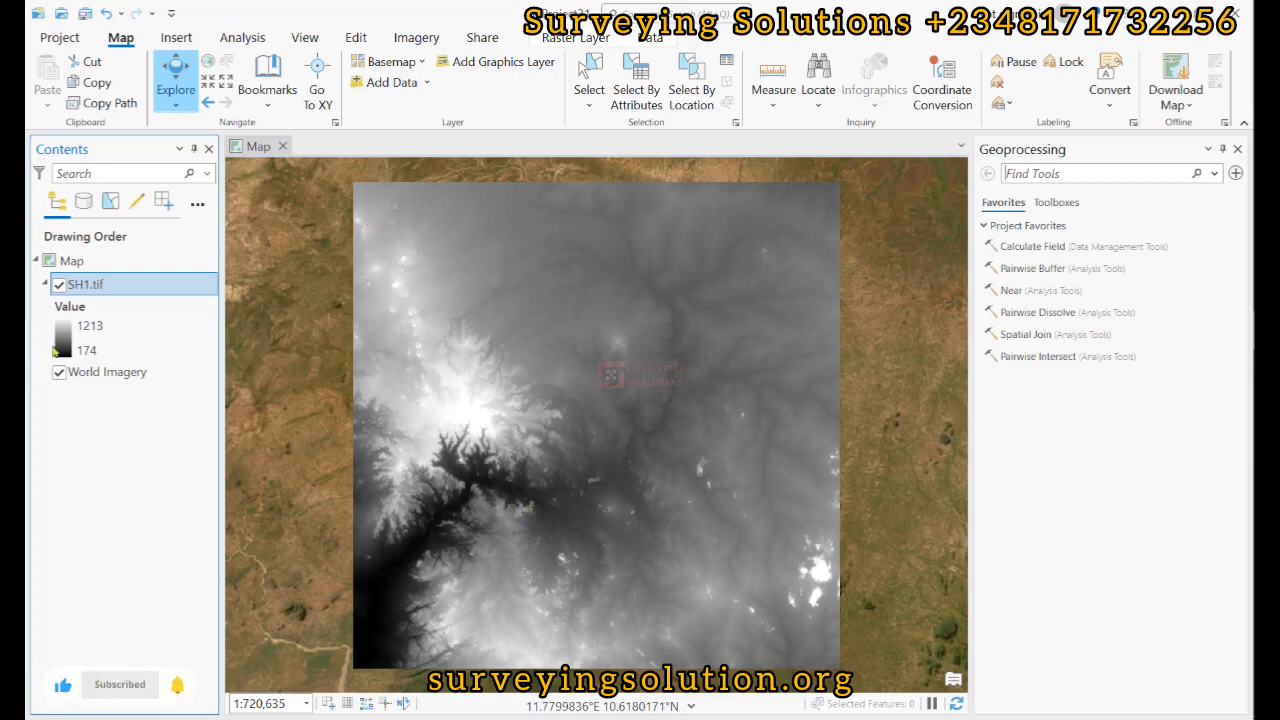
Open the Symbology pane for the SH1.tif elevation raster from its legend ramp in Contents
left_click(63, 335)
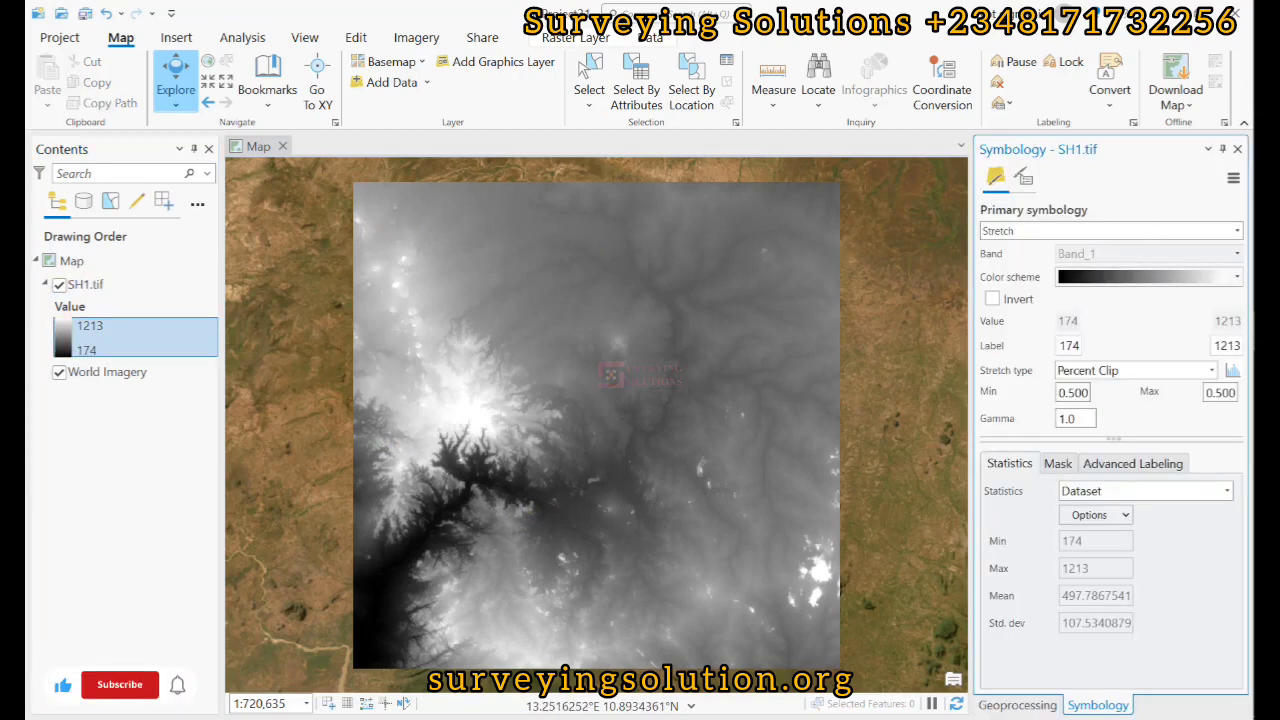
Apply the rainbow spectrum colour scheme to the SH1.tif stretch, spanning 174 to 1213
left_click(1237, 277)
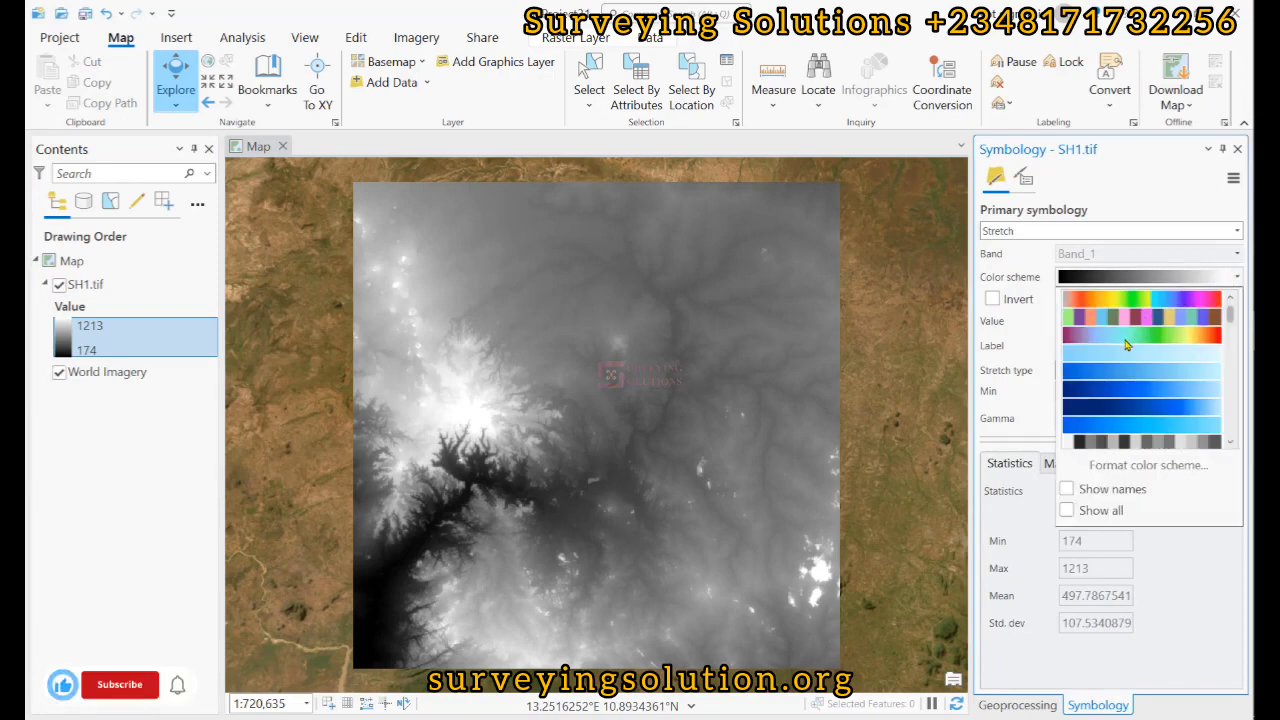
scroll(1126, 350, "down", 4)
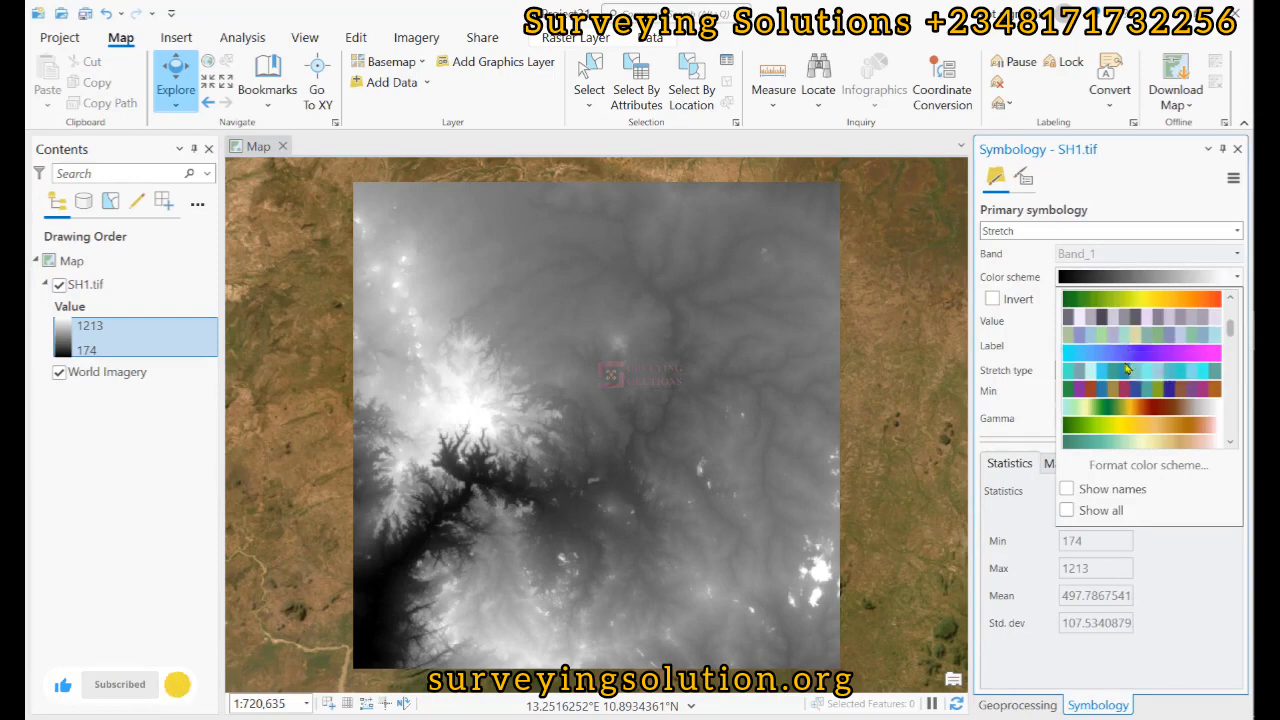
scroll(1126, 370, "down", 5)
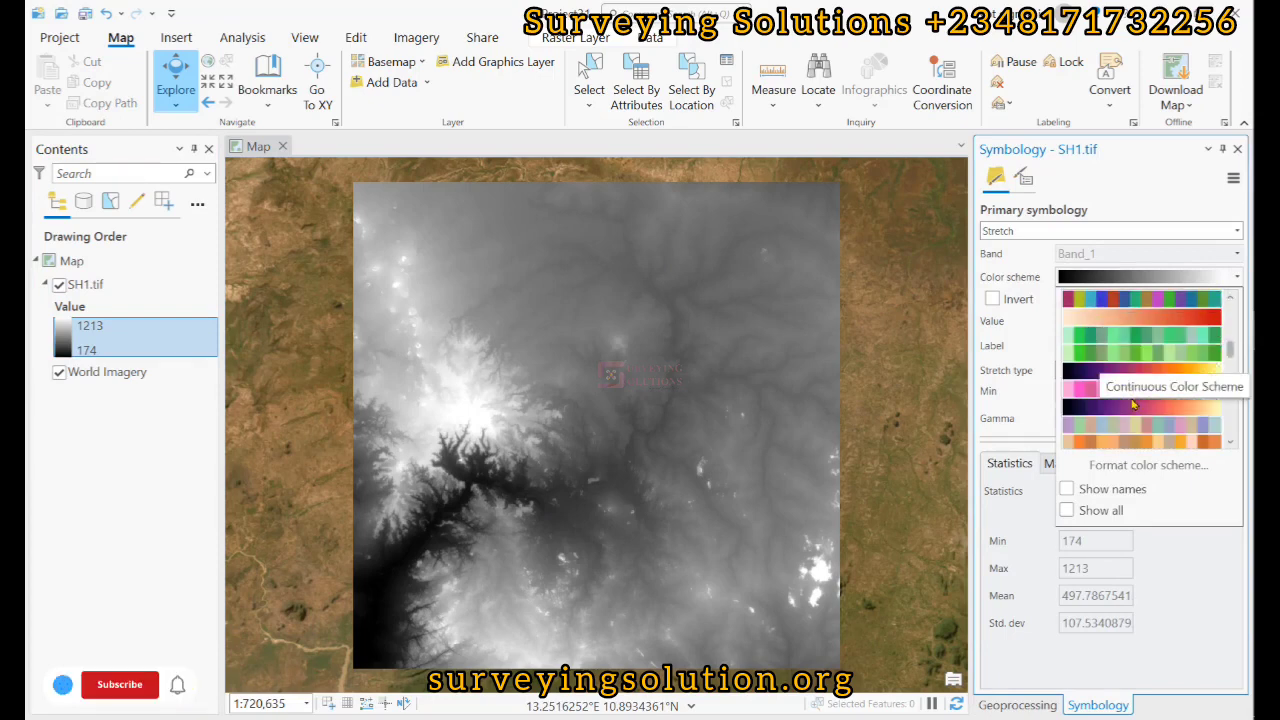
scroll(1138, 392, "down", 4)
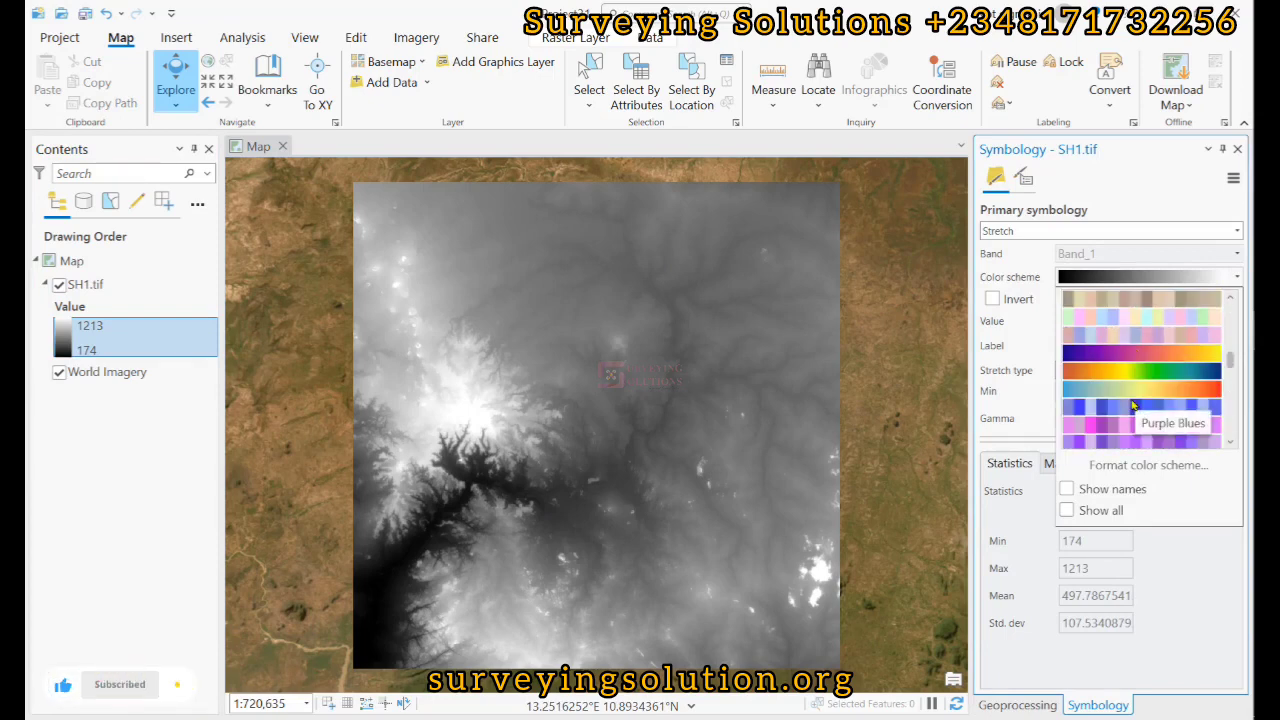
scroll(1145, 385, "down", 4)
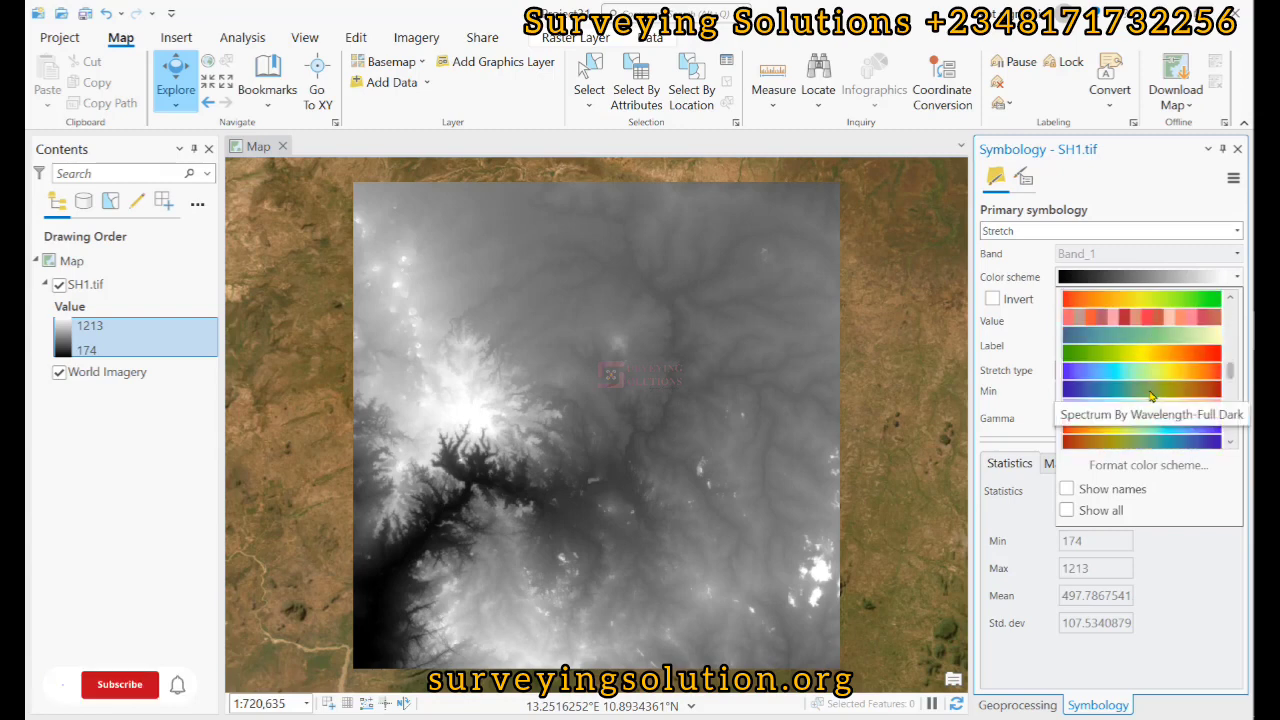
scroll(1148, 394, "down", 2)
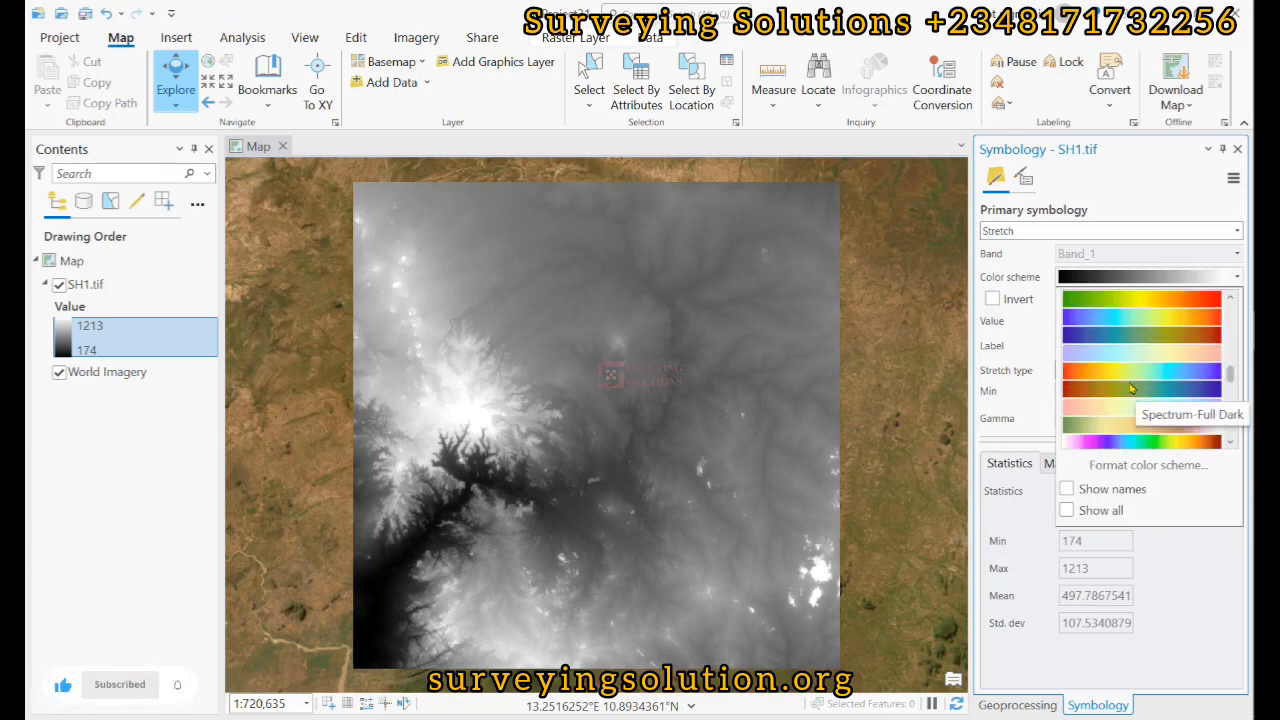
scroll(1135, 390, "down", 3)
left_click(1146, 333)
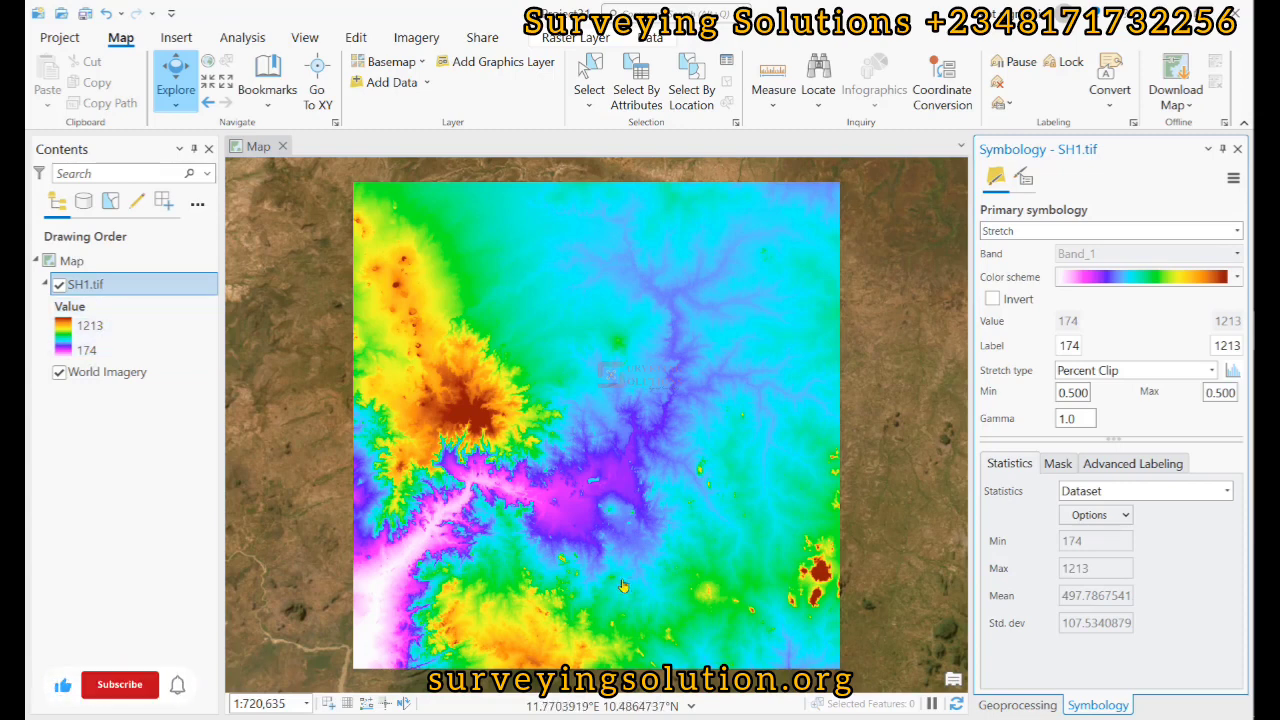
Search Geoprocessing for 'contour' and open the Contour tool from 3D Analyst Tools
left_click(1017, 705)
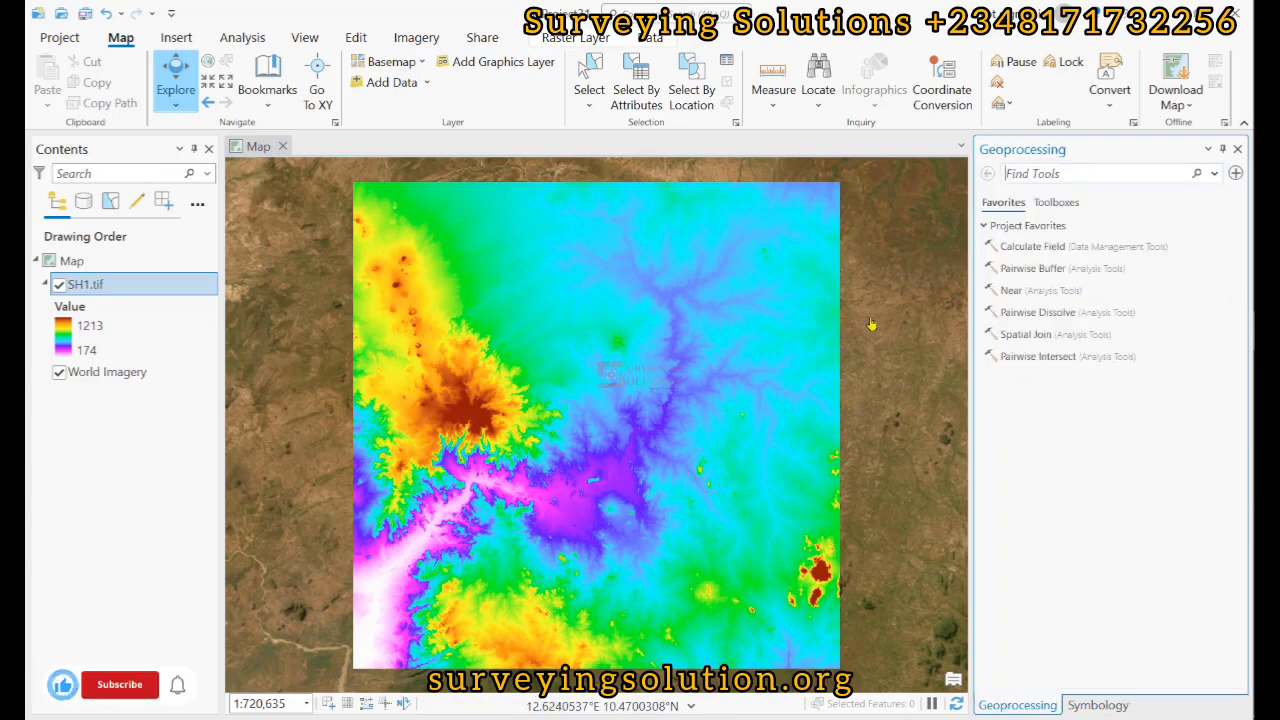
left_click(1047, 182)
type("contour")
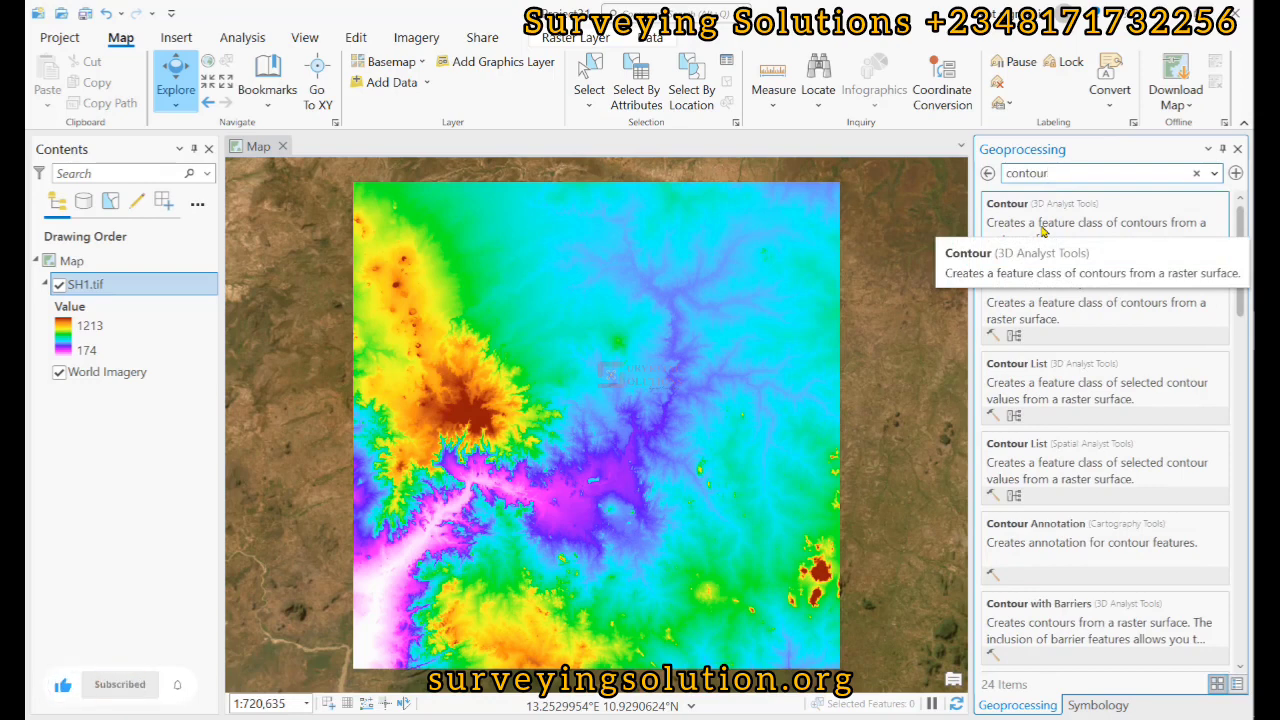
left_click(1042, 231)
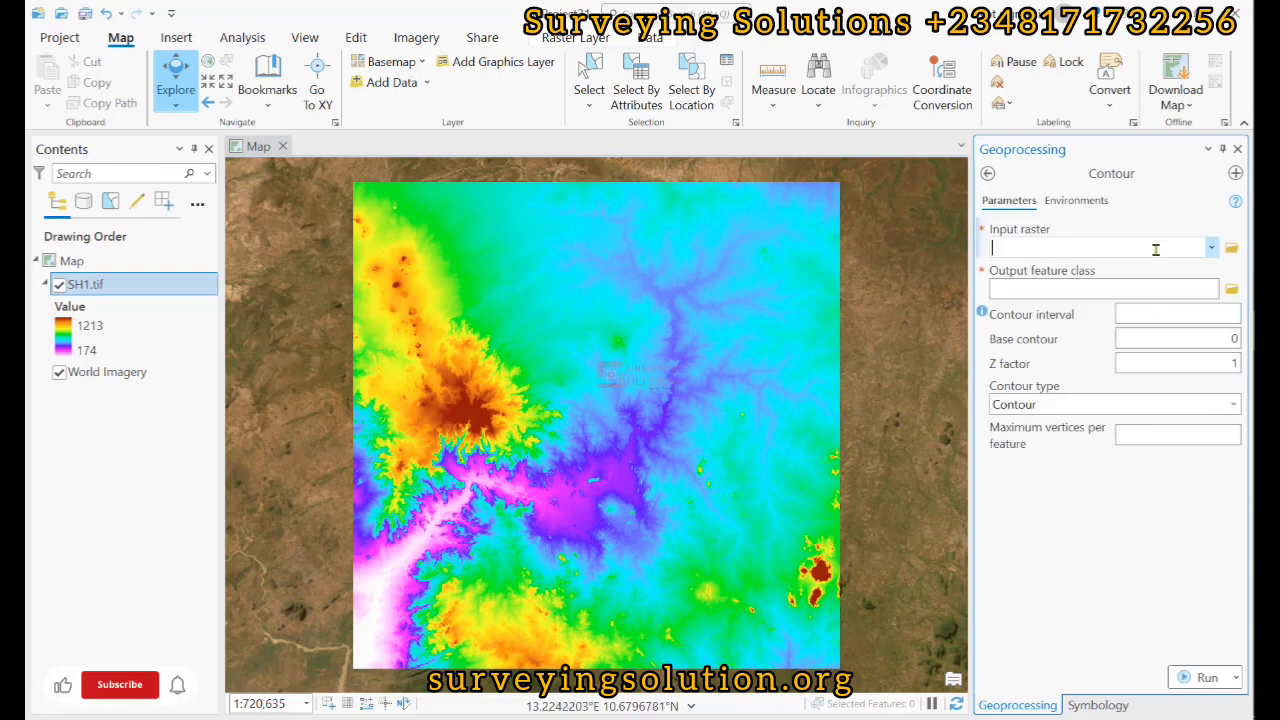
Fill in the Contour tool: input SH1.tif, output Contour_SH11, interval 50, type Contour
left_click(1211, 247)
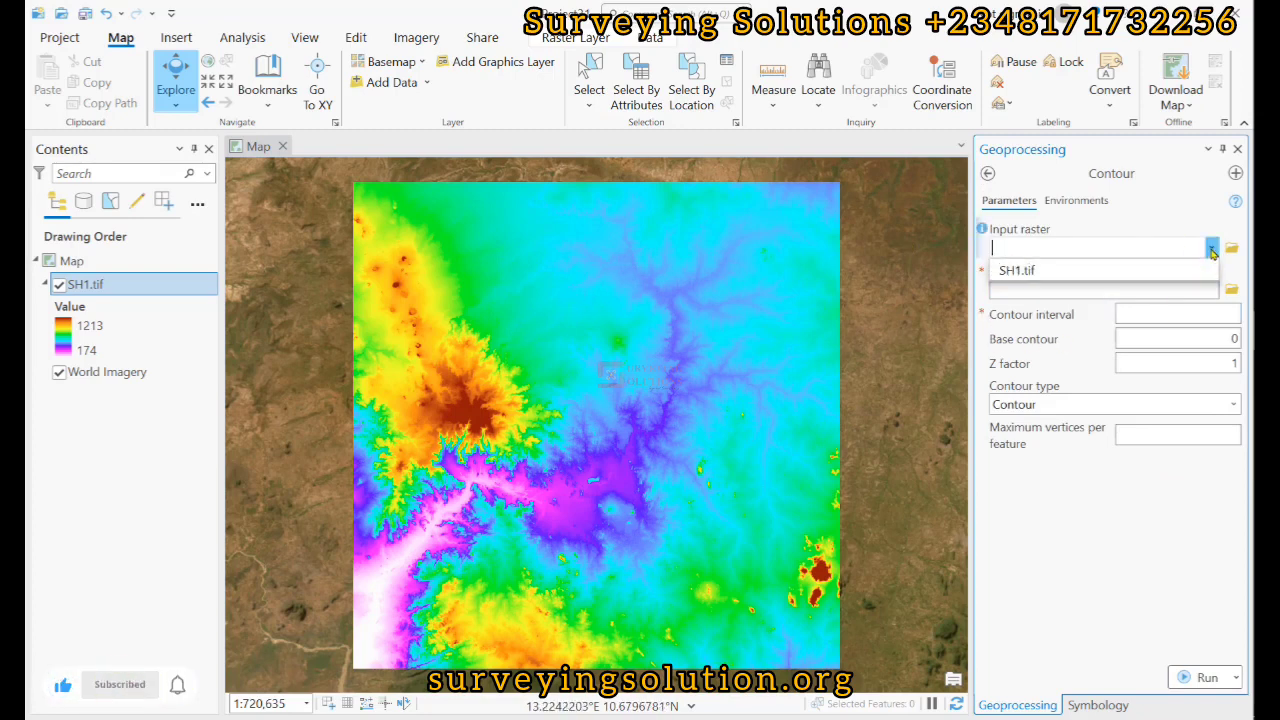
left_click(1058, 276)
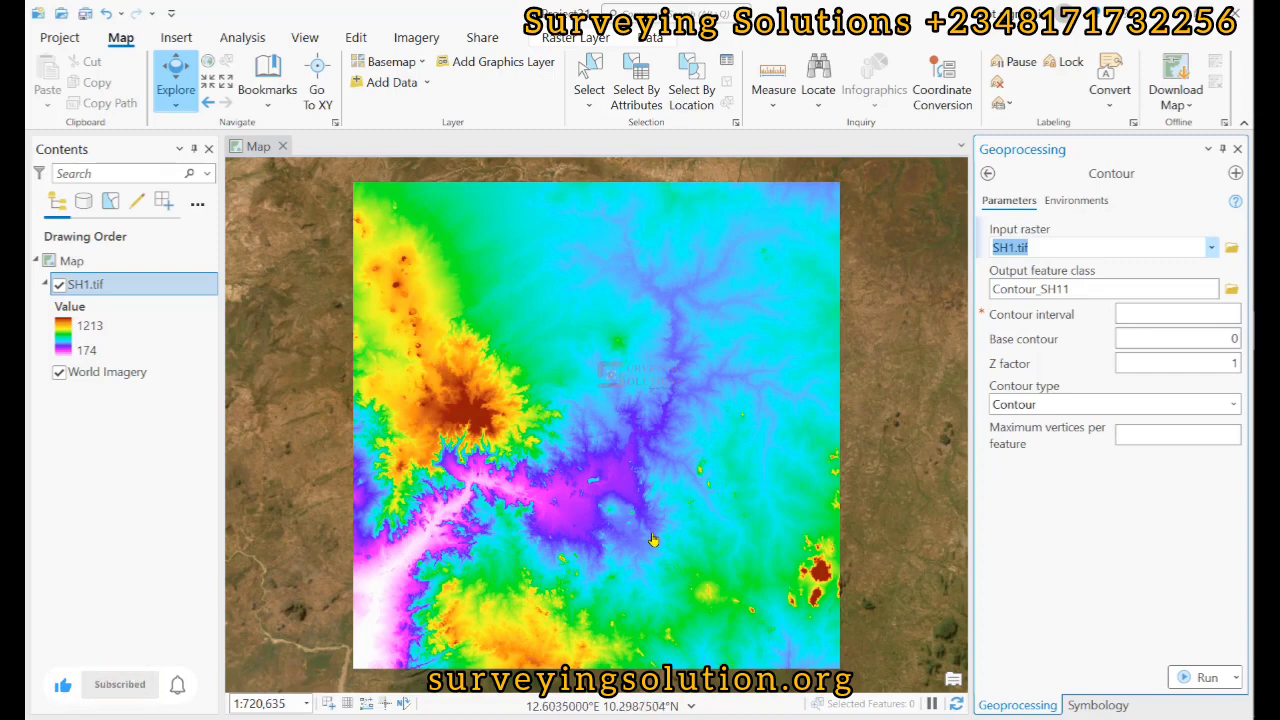
left_click(1230, 313)
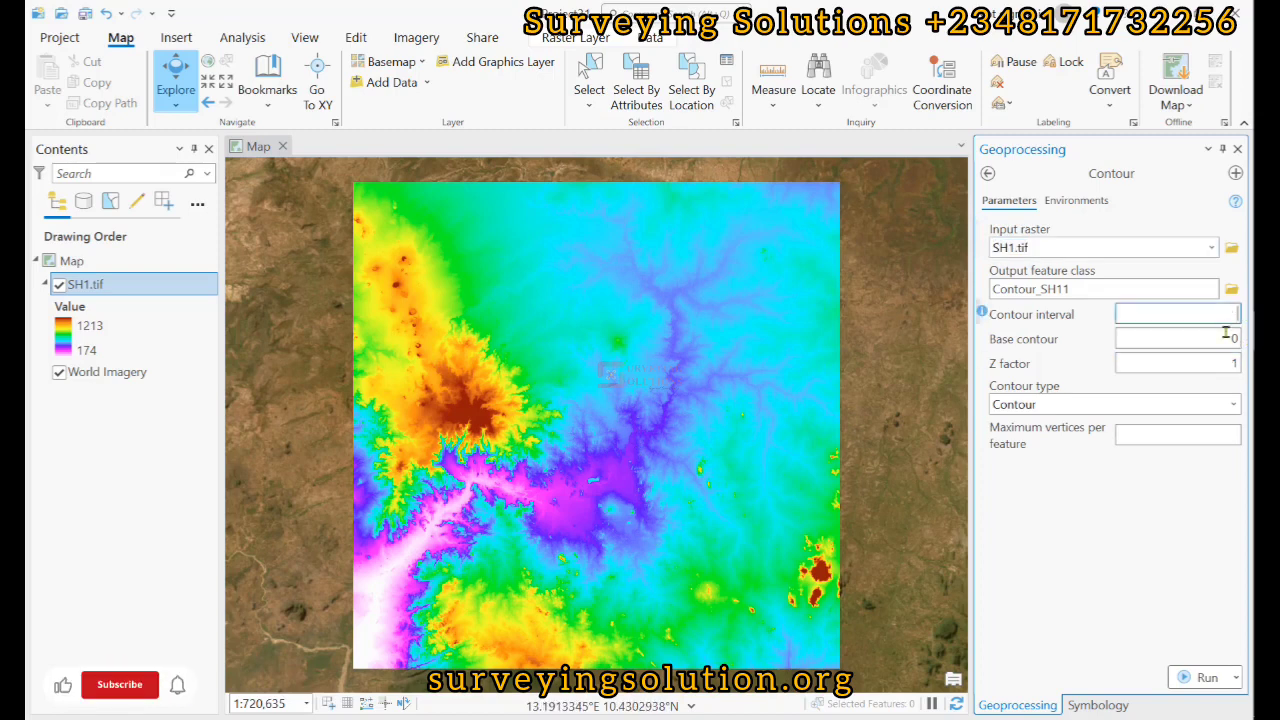
type("50")
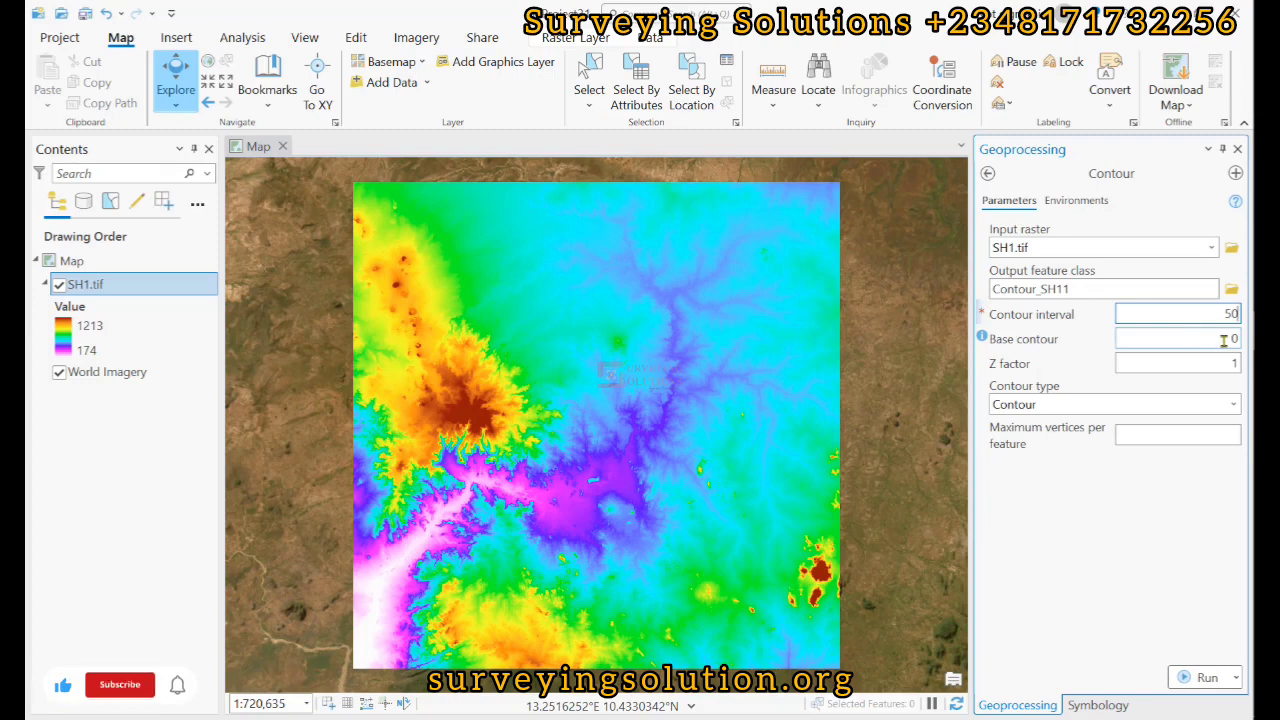
mouse_move(983, 230)
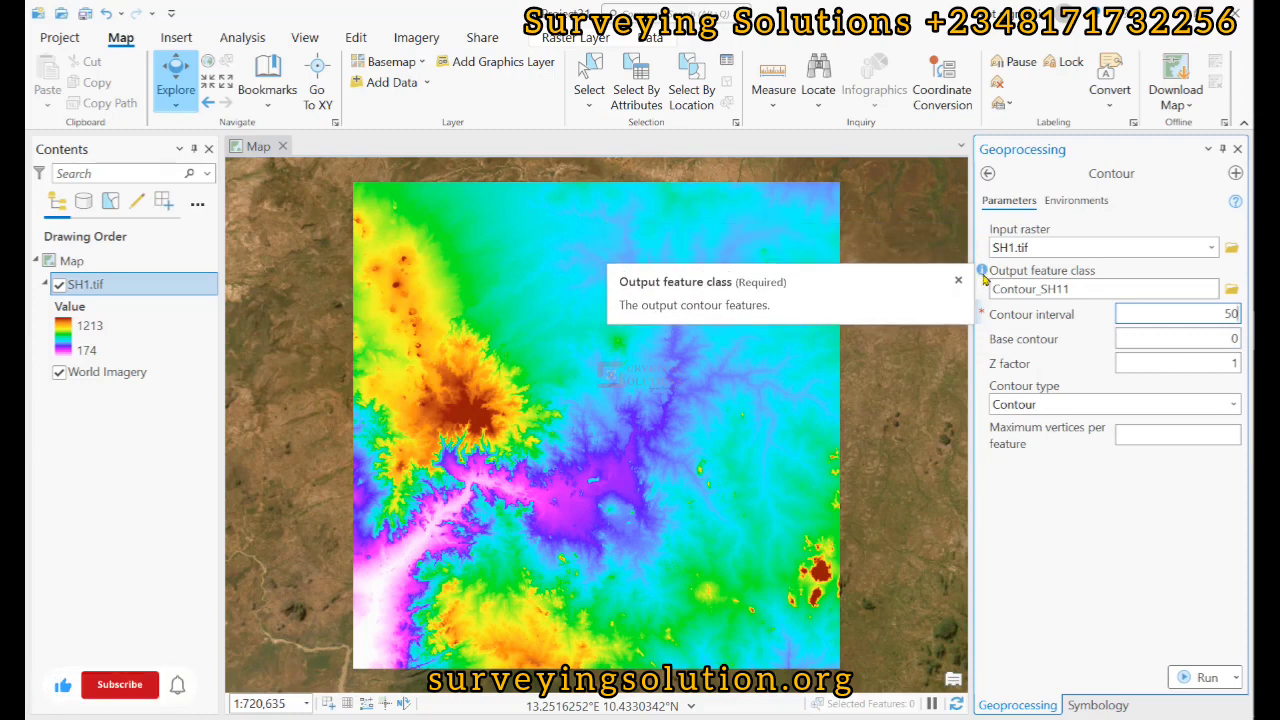
mouse_move(985, 316)
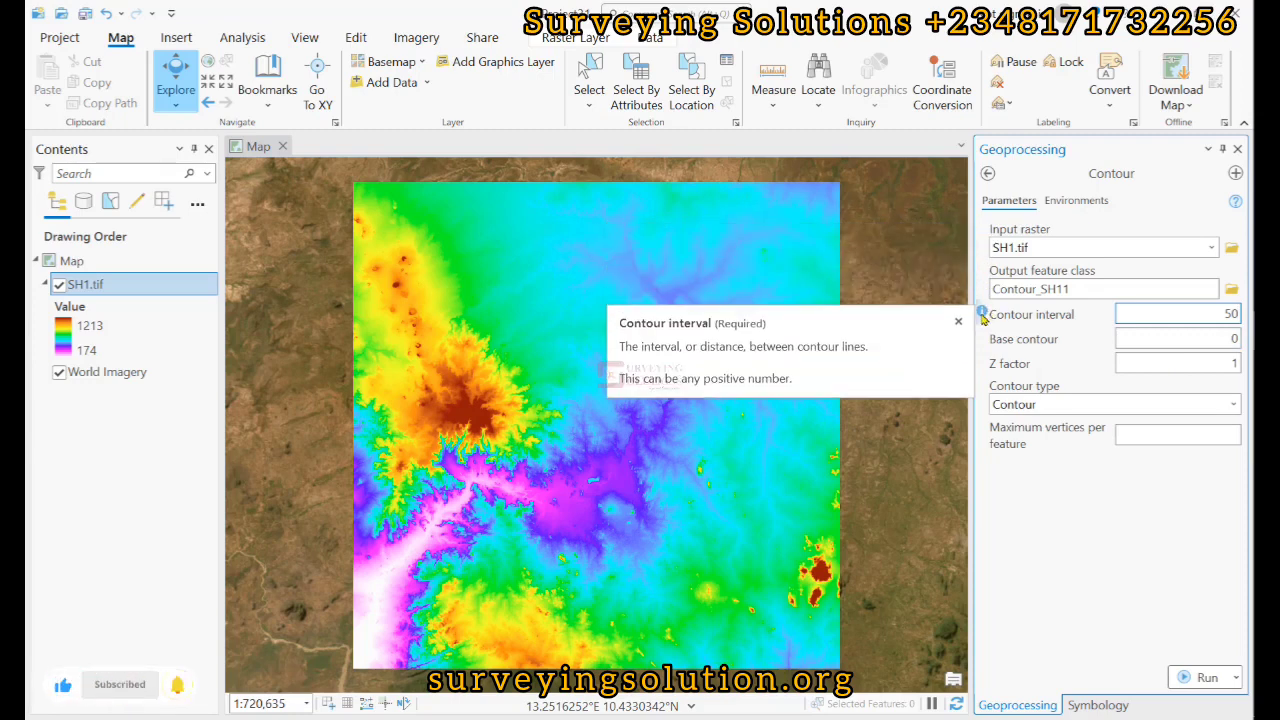
mouse_move(983, 340)
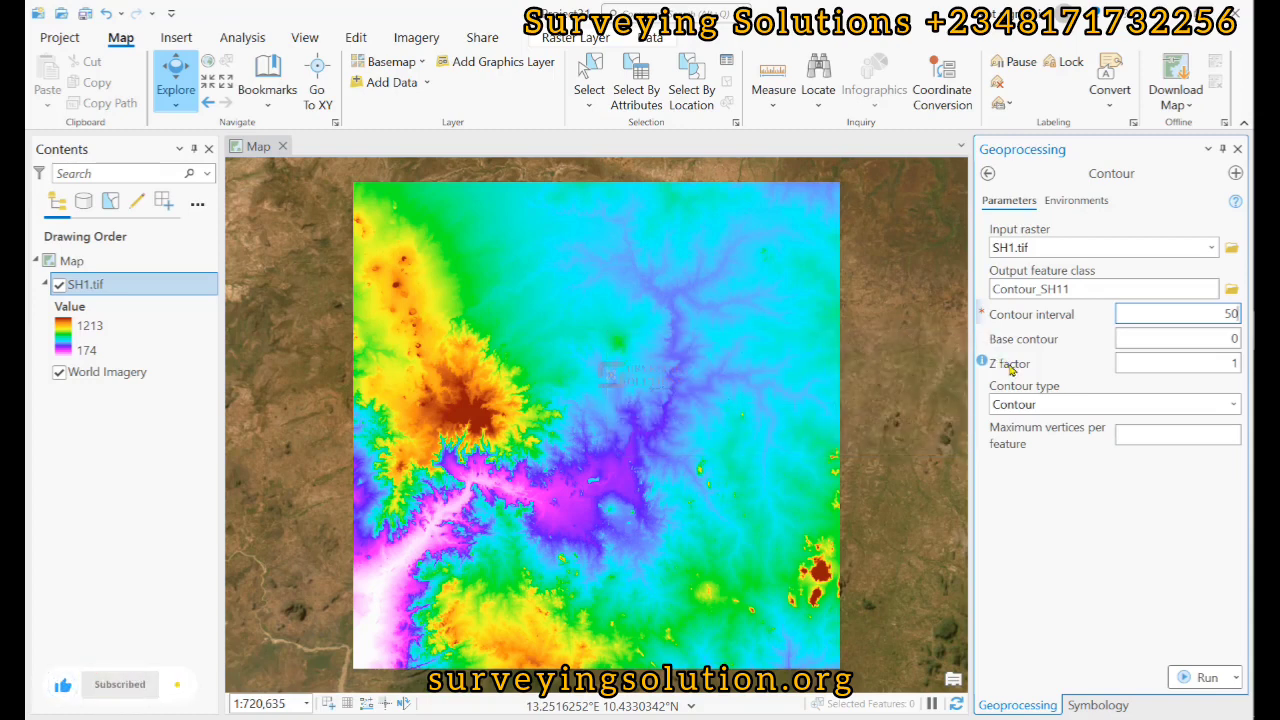
left_click(1234, 405)
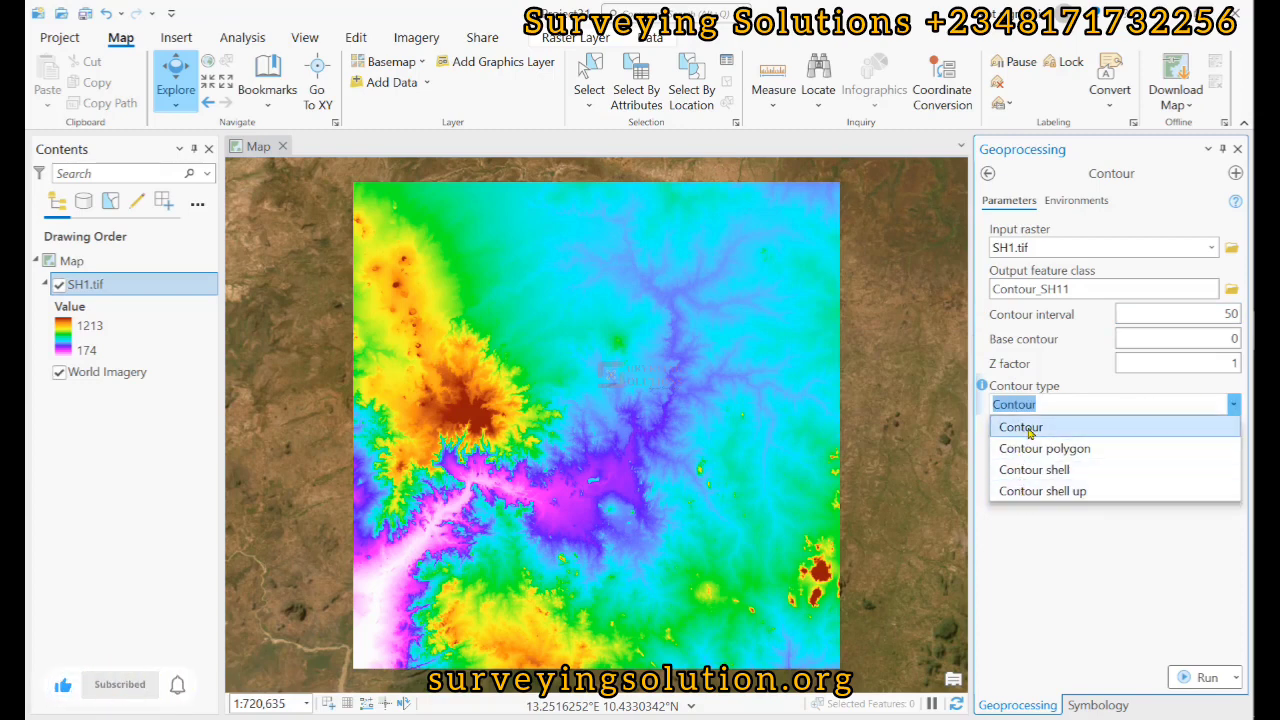
left_click(1030, 430)
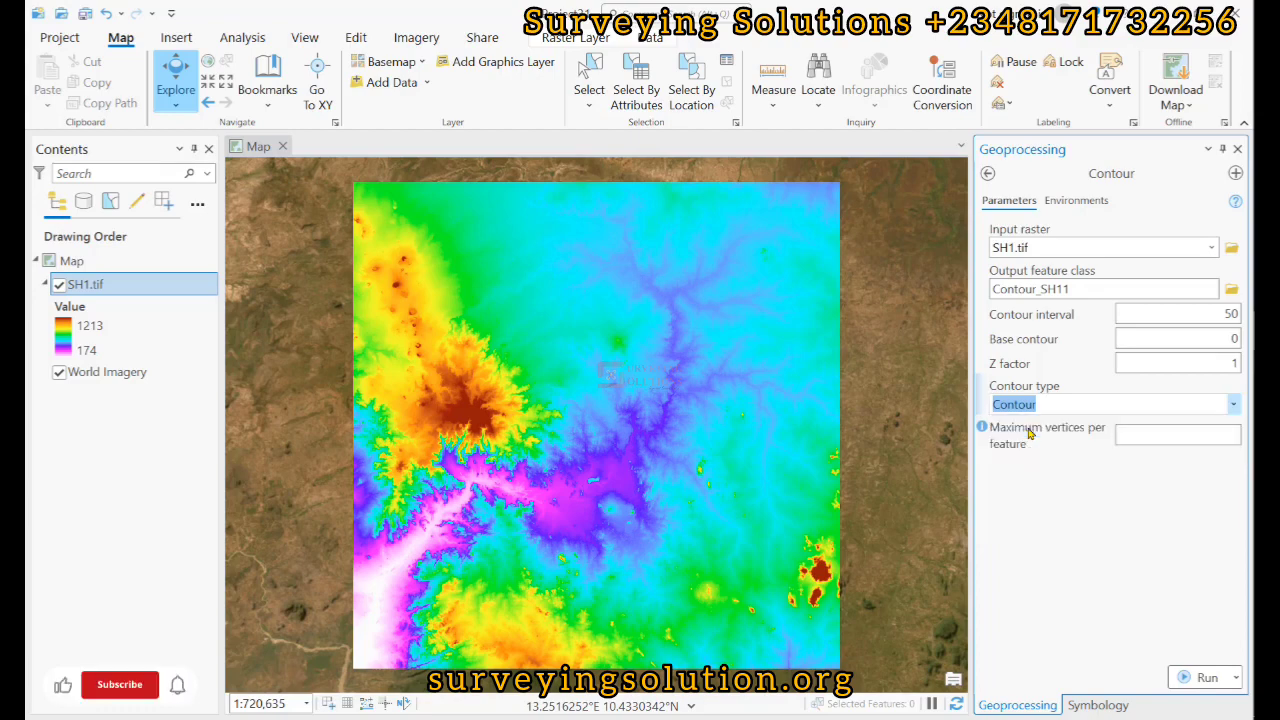
mouse_move(982, 428)
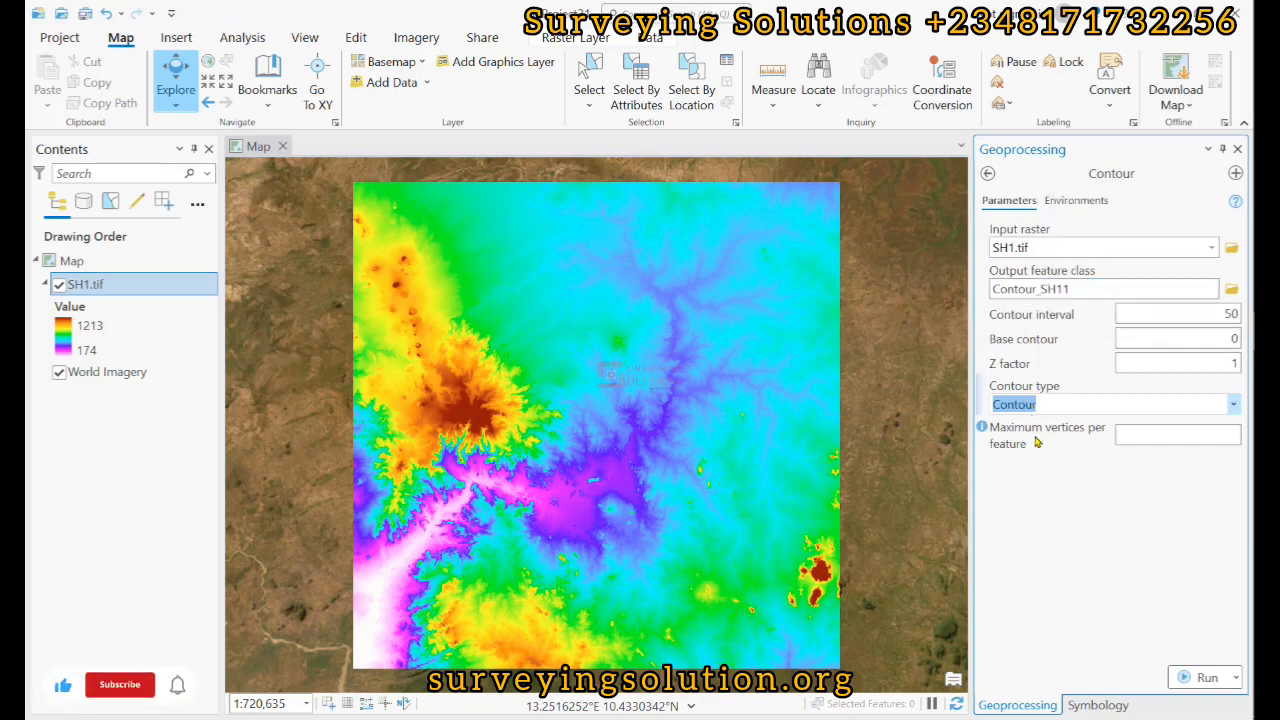
Run the 50-interval contour tool, then show Contour_SH11 over SH1.tif with World Imagery hidden
left_click(1200, 678)
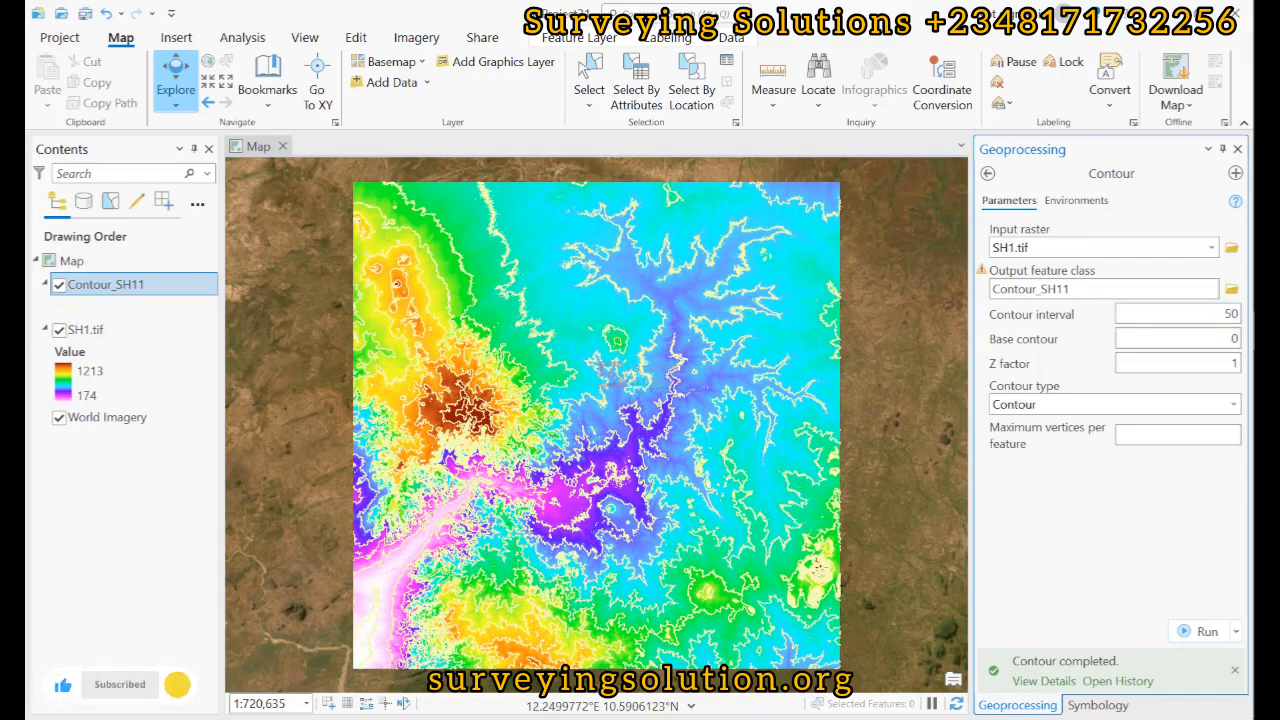
left_click(59, 331)
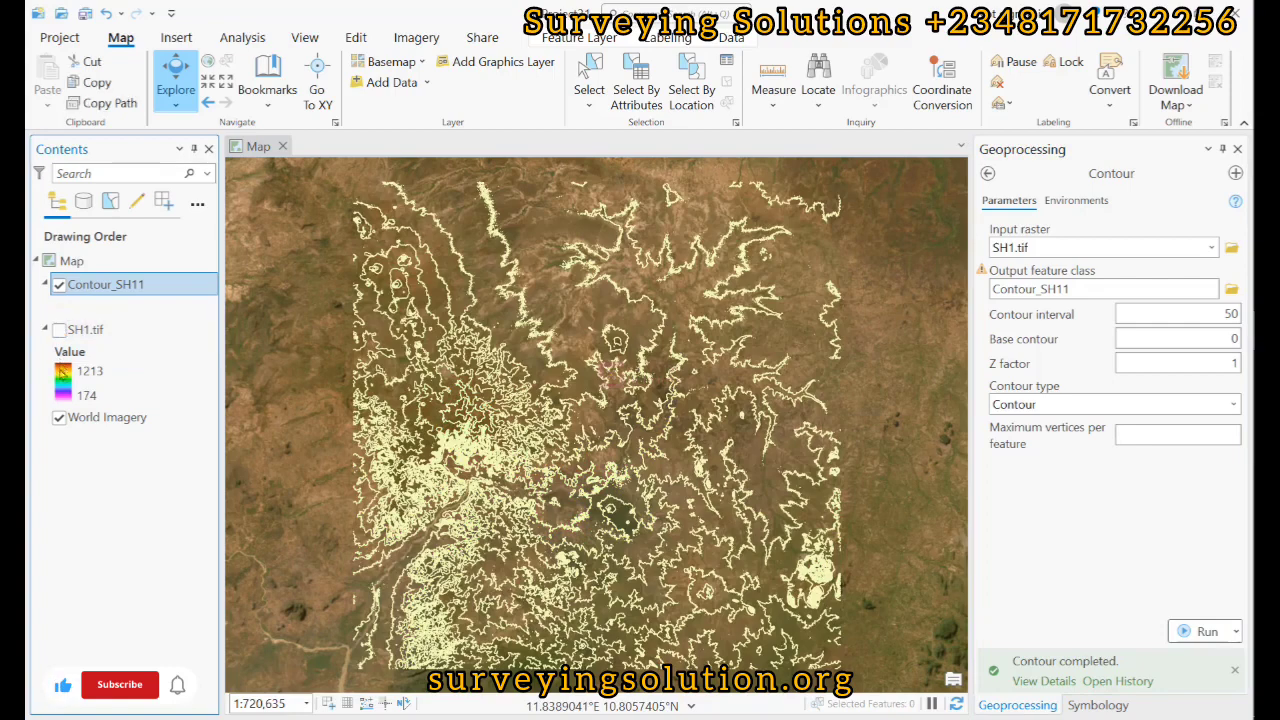
left_click(59, 419)
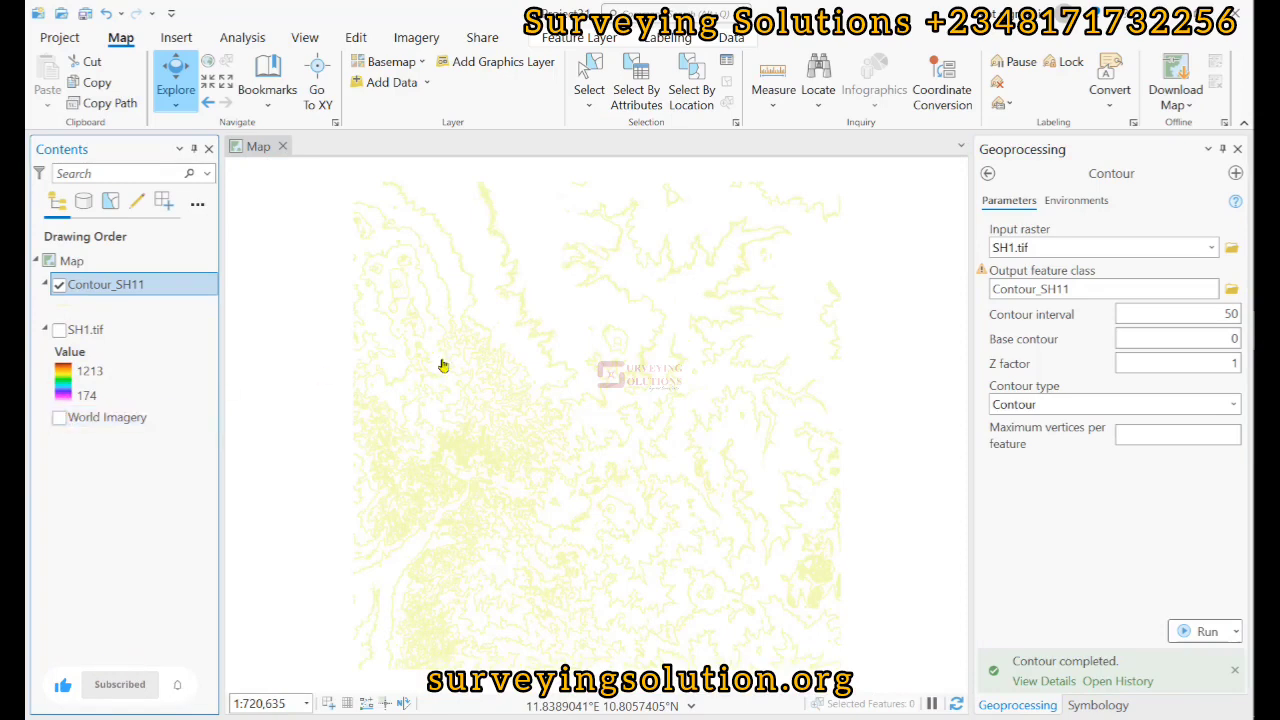
left_click(59, 330)
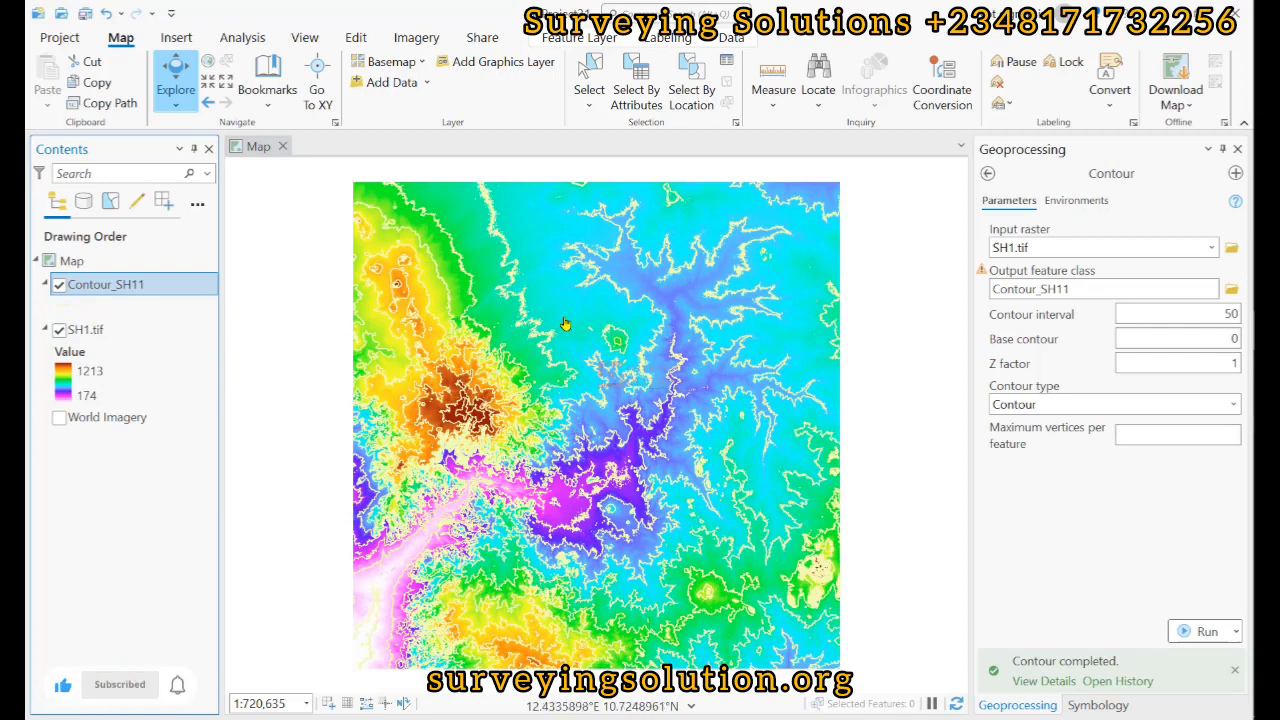
Rerun Contour with interval 100 and output renamed to Contour_SH12
double_click(1230, 313)
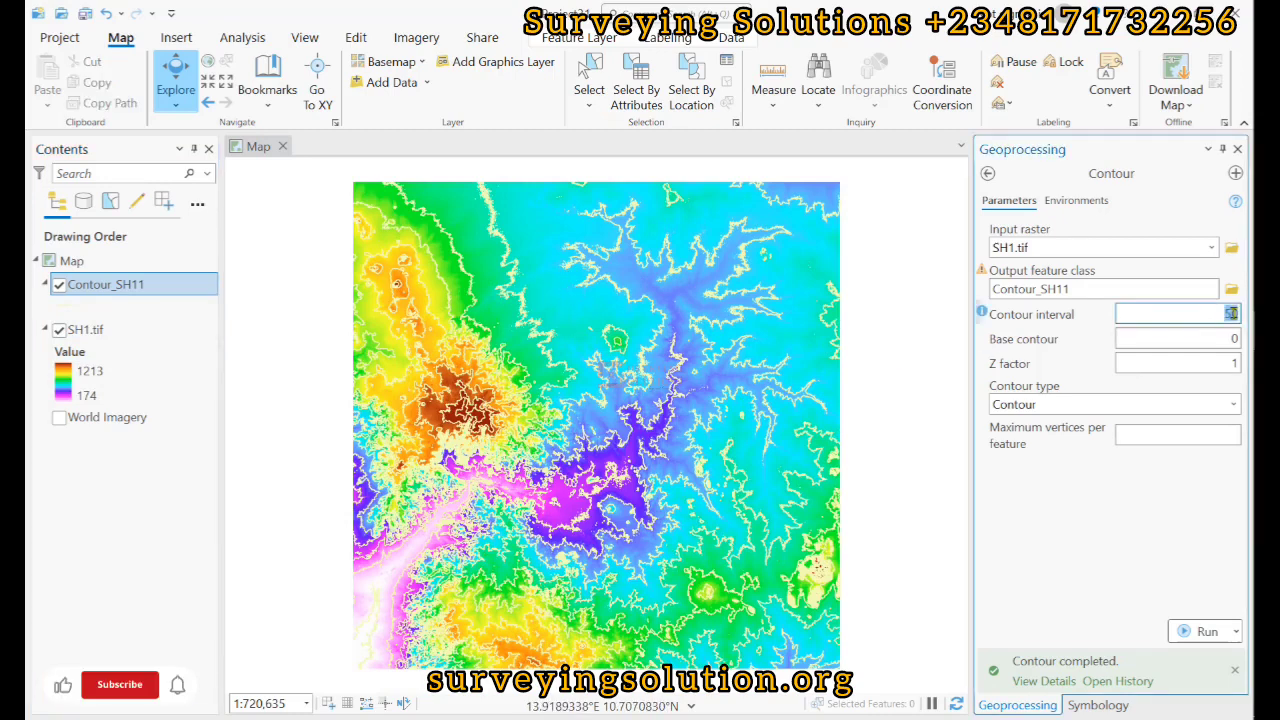
type("100")
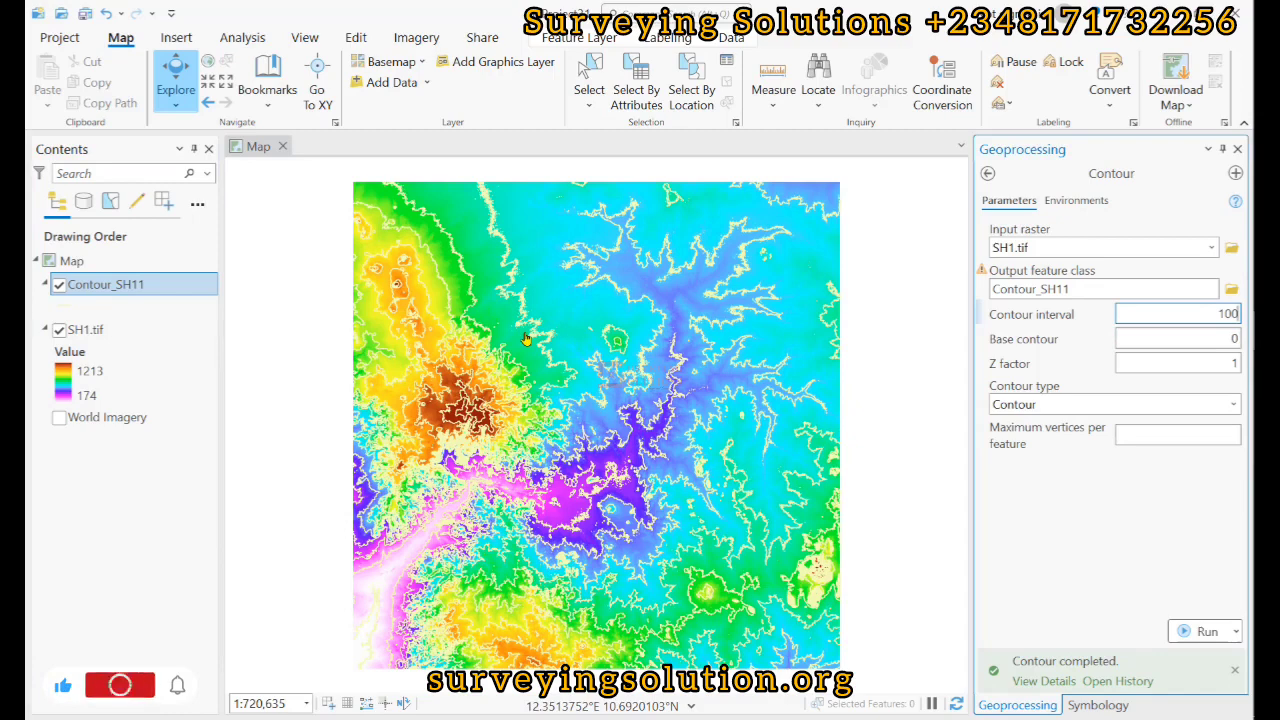
left_click(1080, 290)
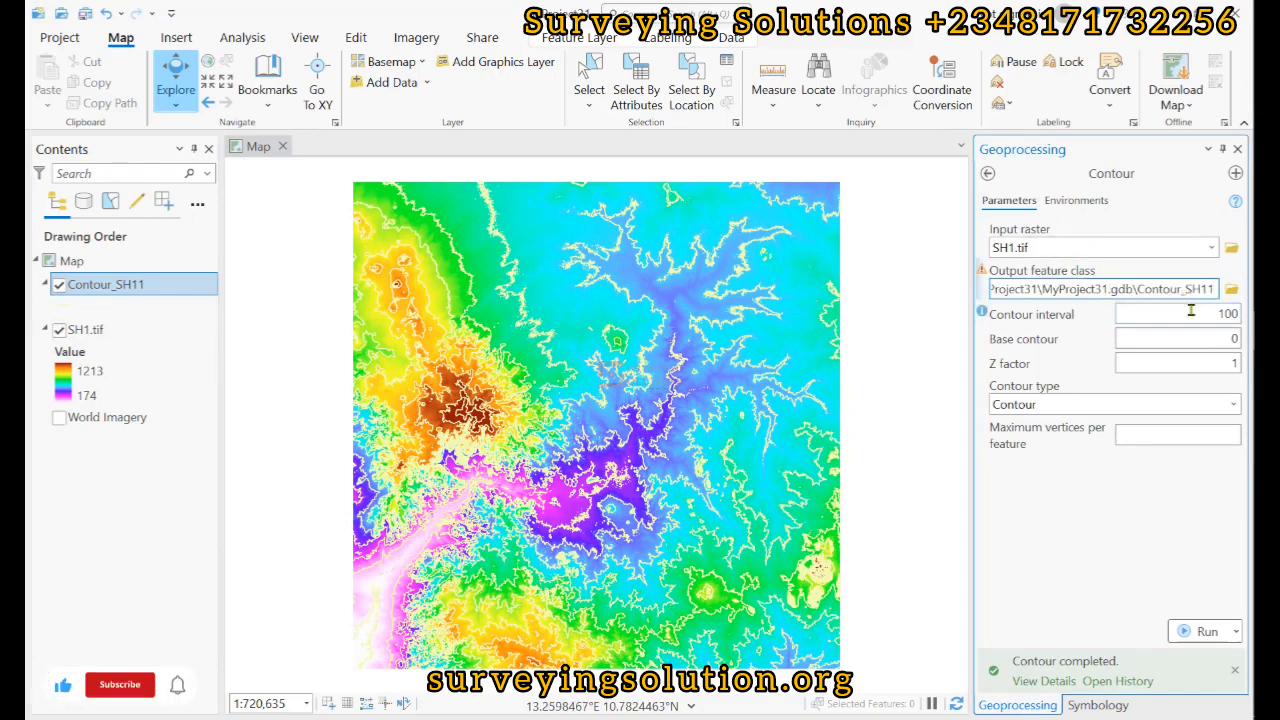
key("BackSpace")
type("2")
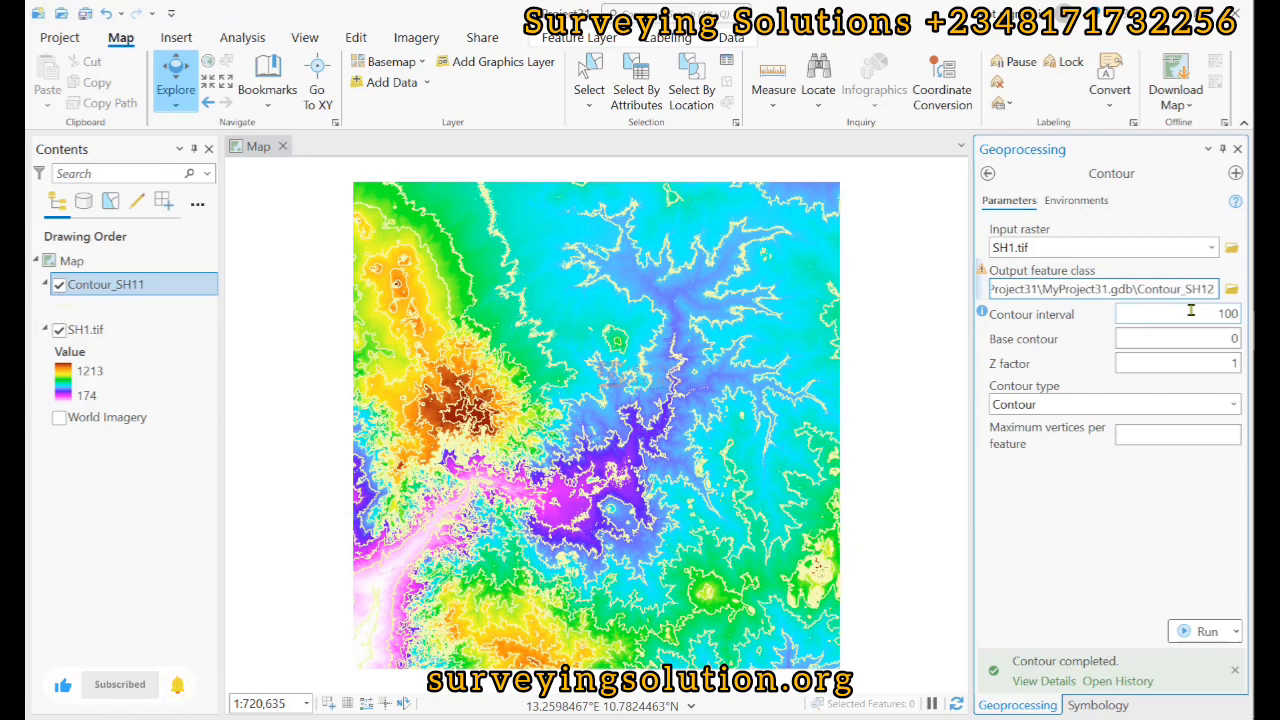
left_click(1054, 542)
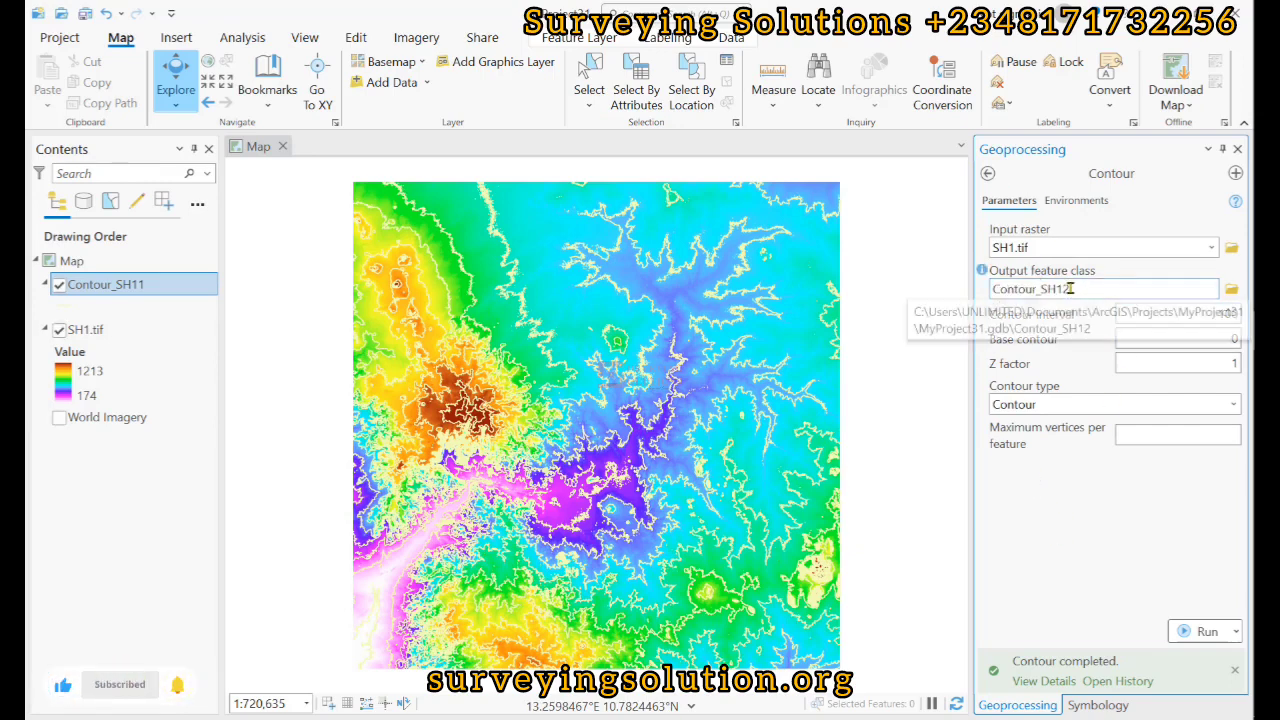
left_click(1180, 630)
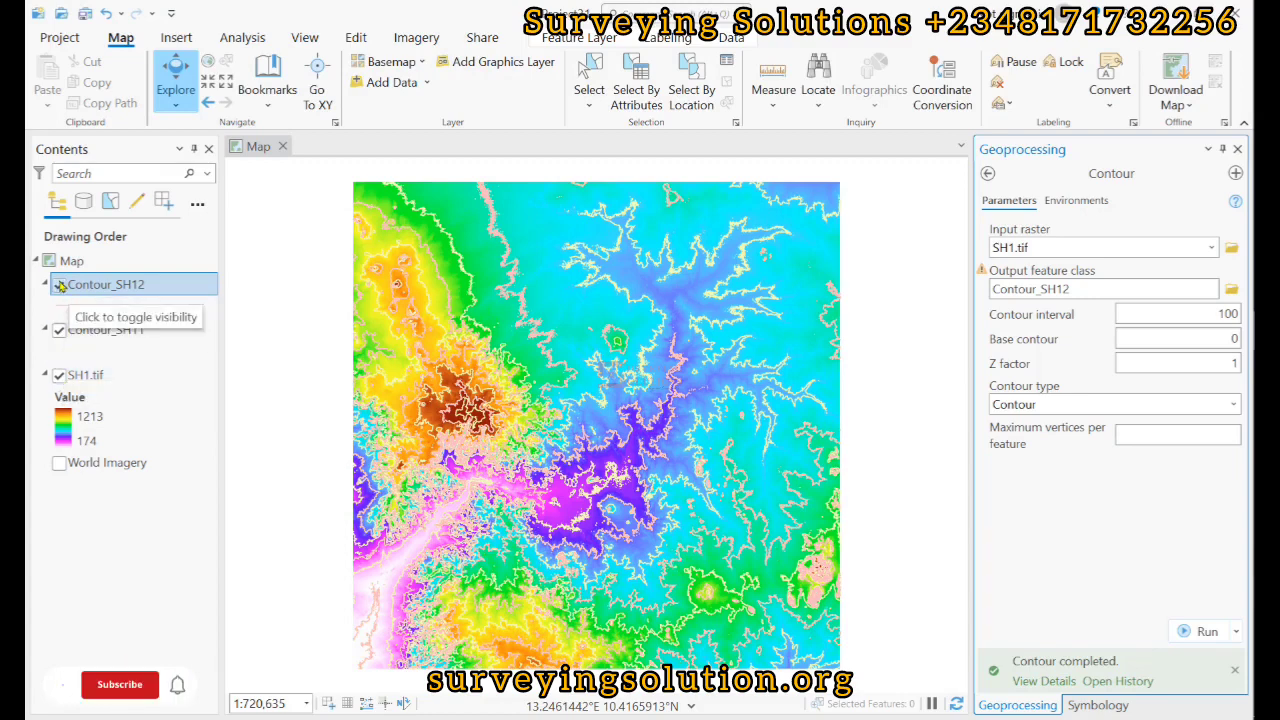
Hide SH1.tif and toggle Contour_SH12 and Contour_SH11 to compare, leaving both visible
left_click(59, 375)
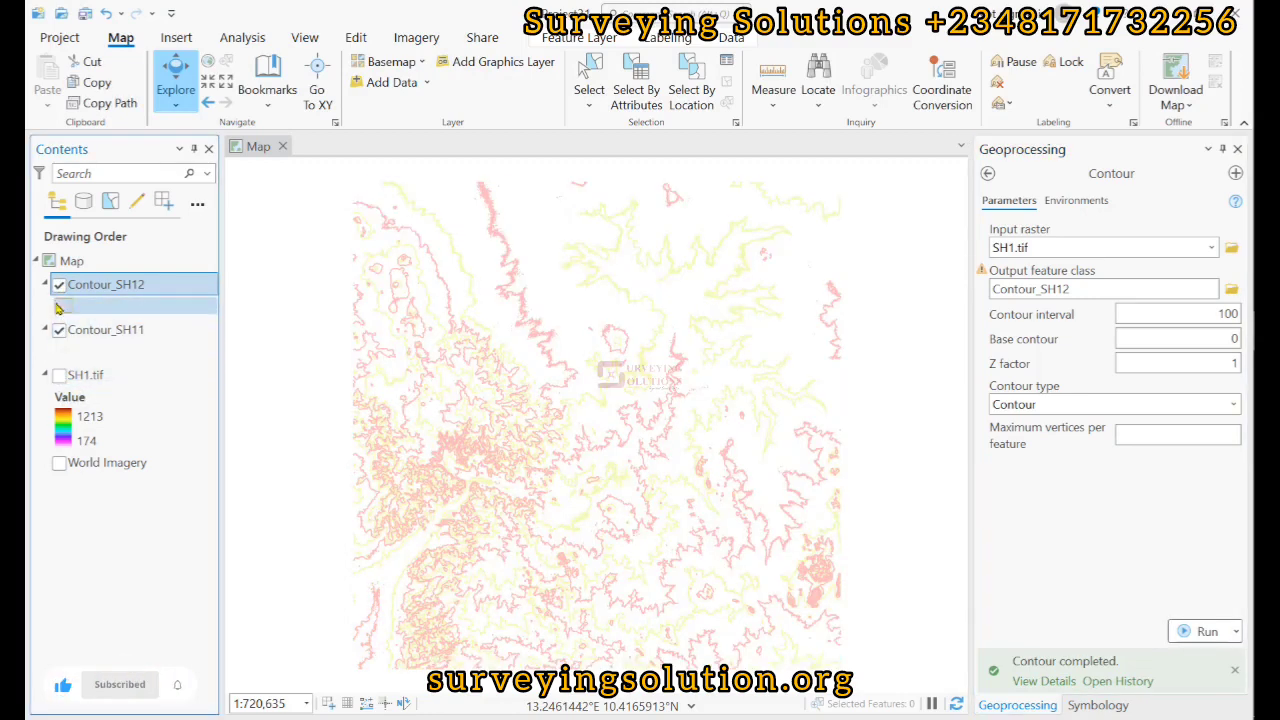
left_click(59, 285)
left_click(59, 285)
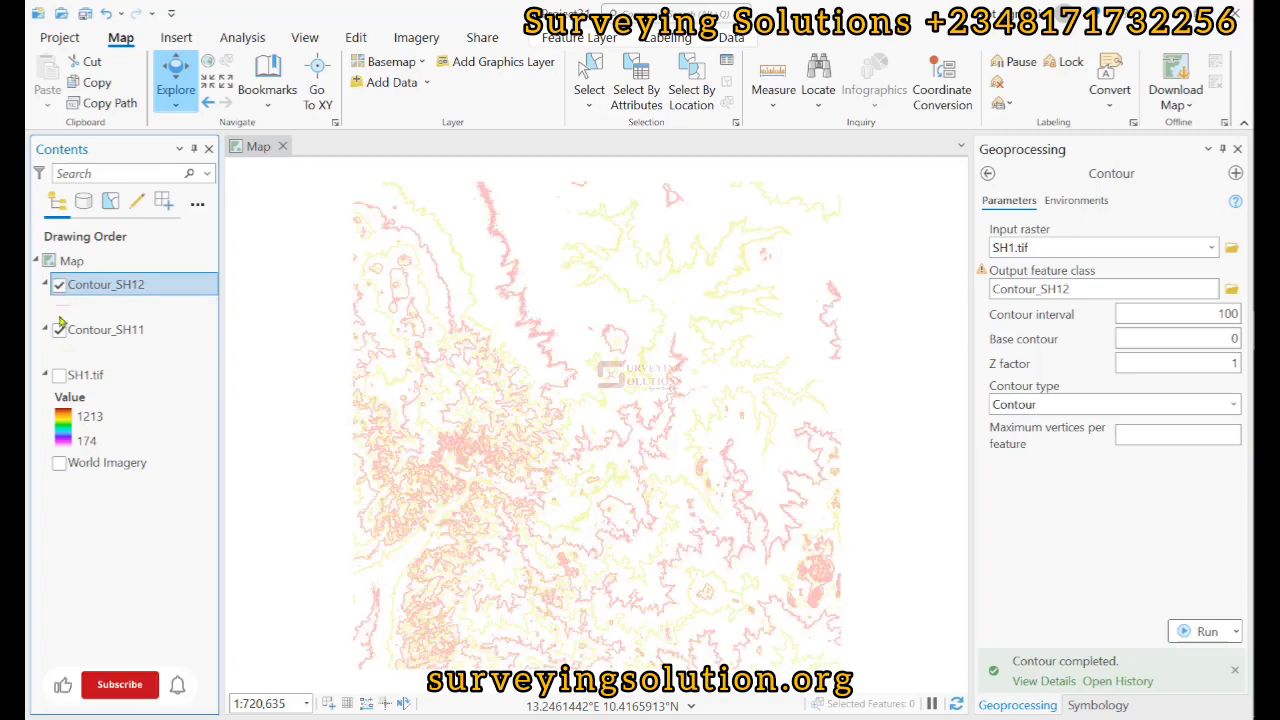
left_click(59, 330)
left_click(59, 285)
left_click(59, 285)
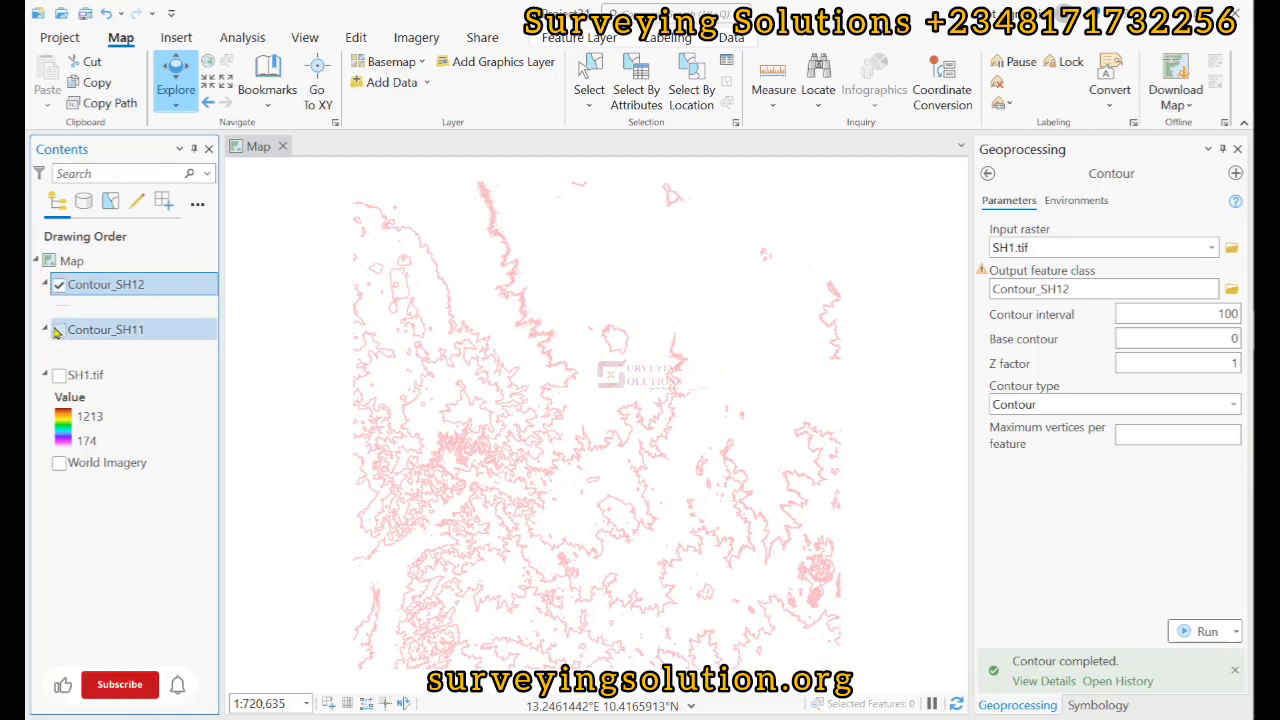
left_click(59, 330)
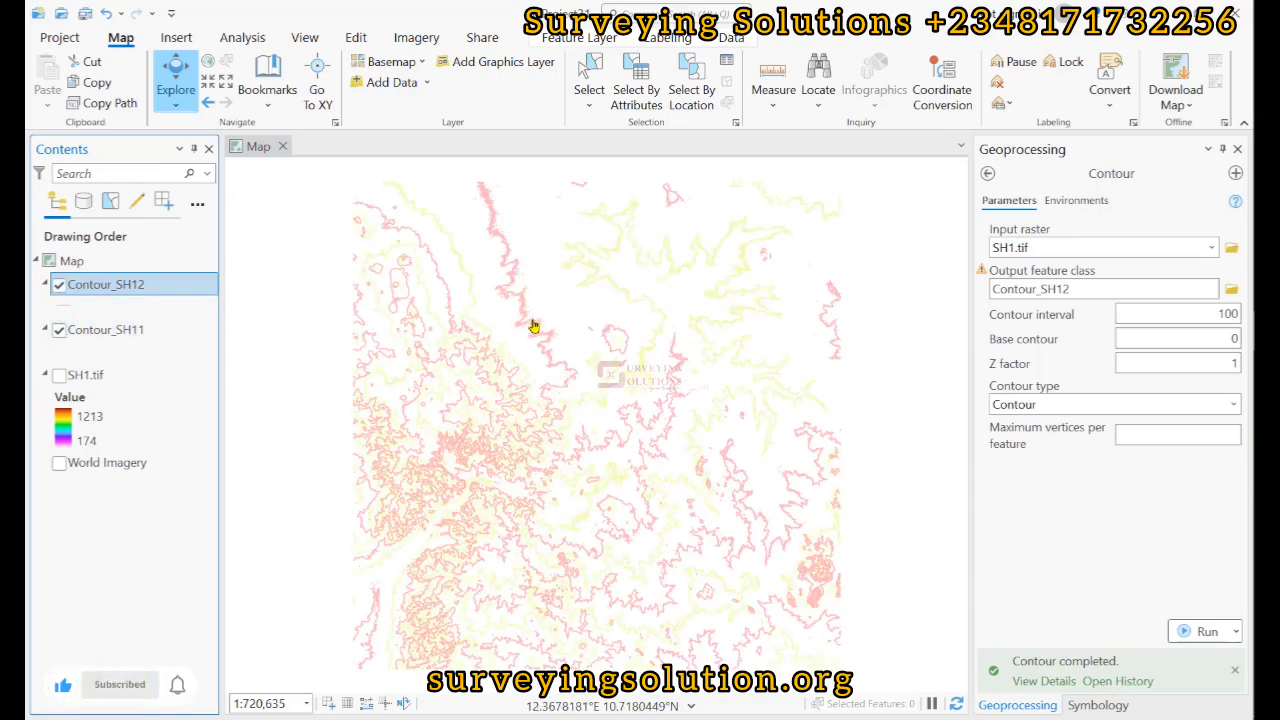
left_click(59, 285)
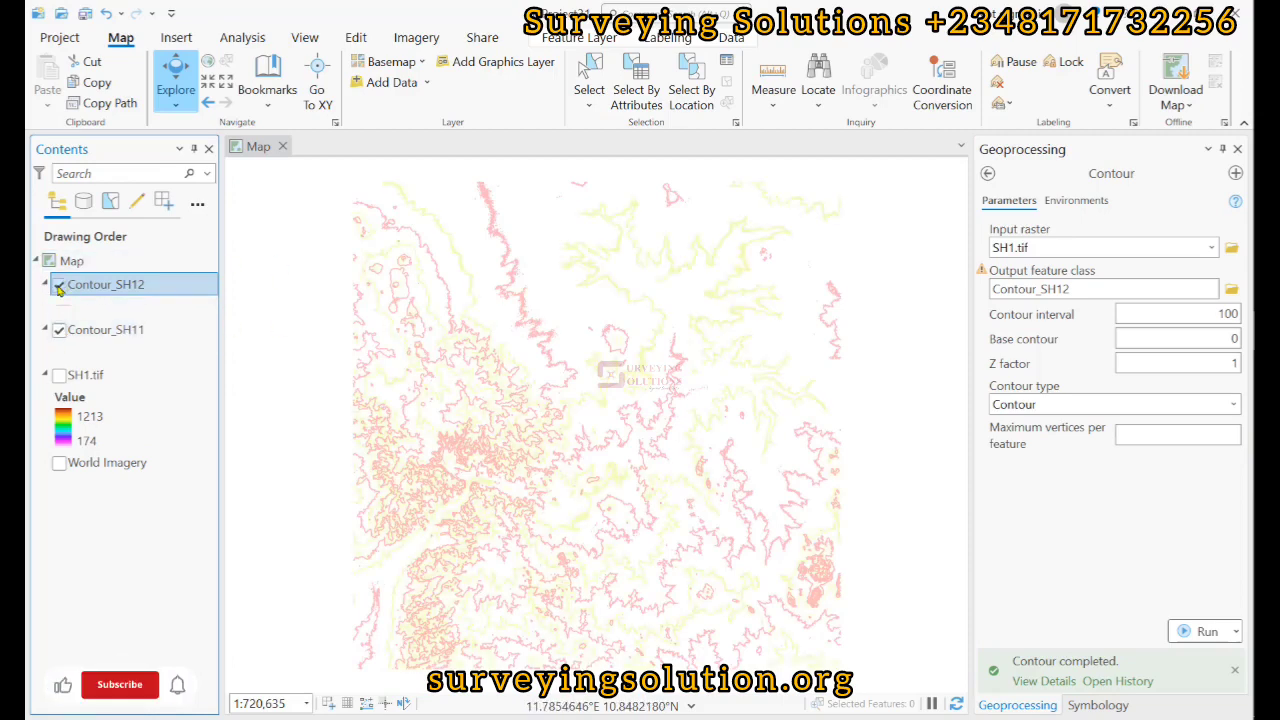
left_click(59, 288)
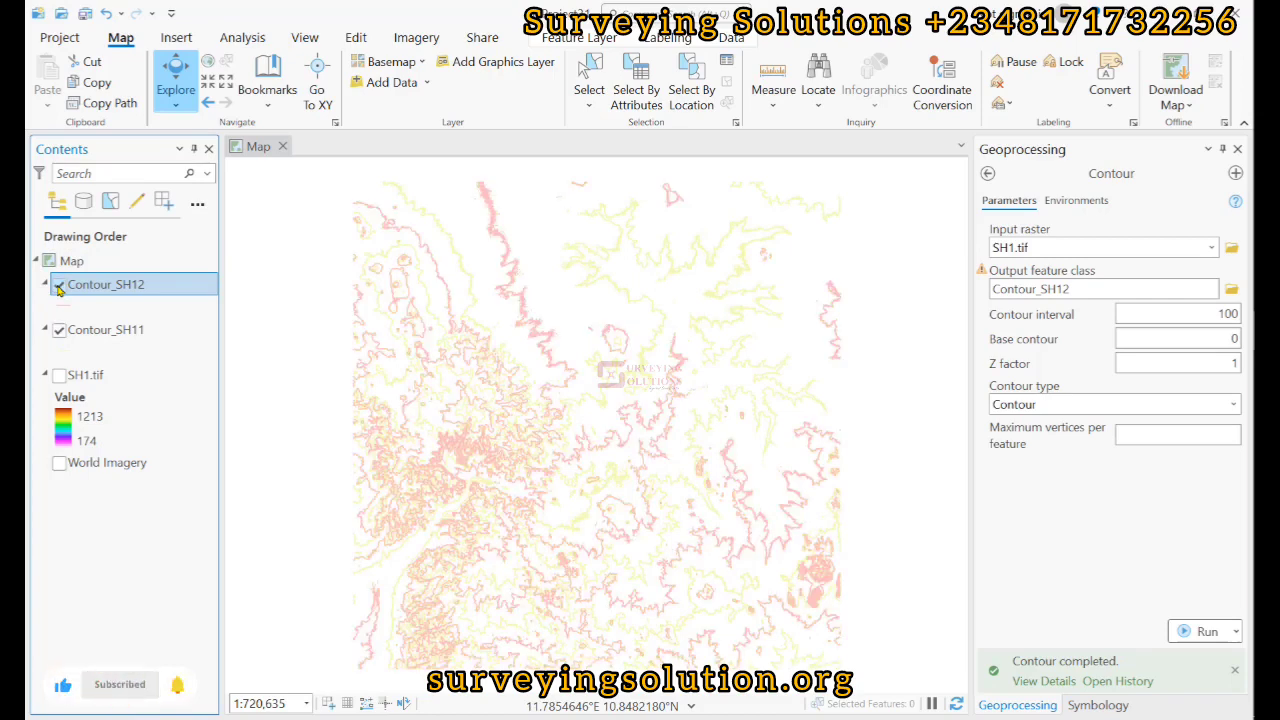
left_click(59, 286)
left_click(59, 287)
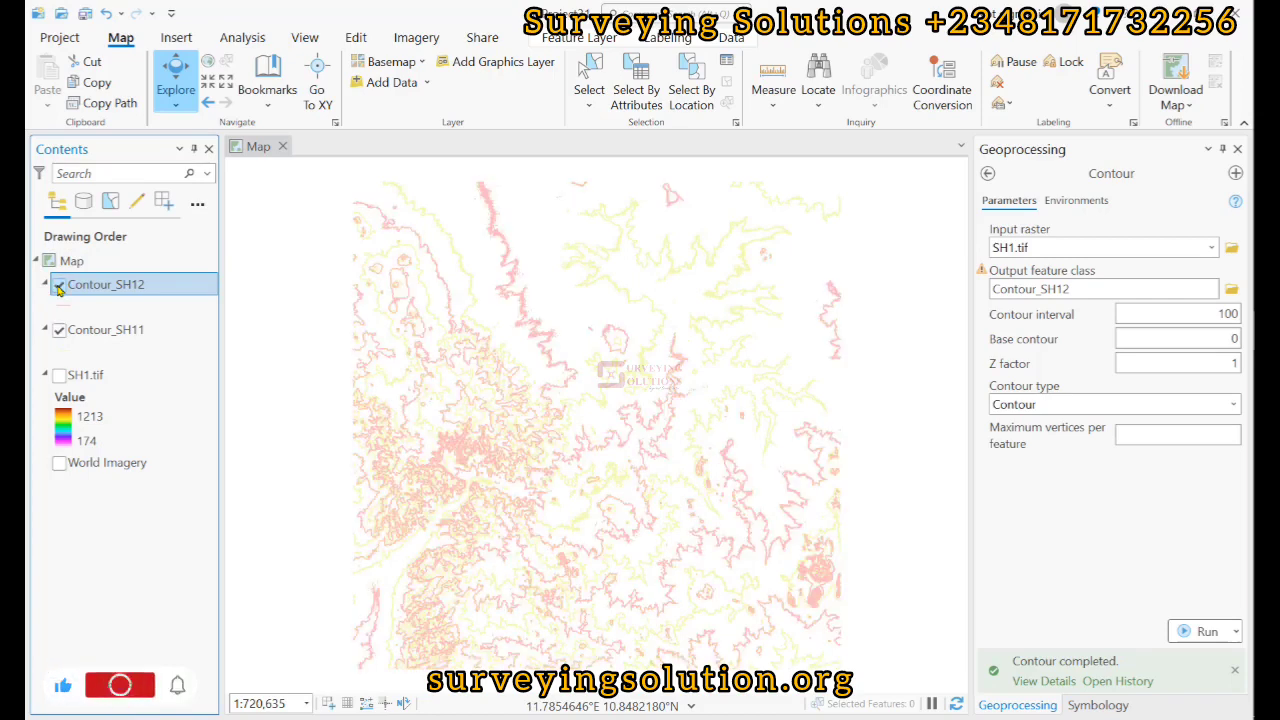